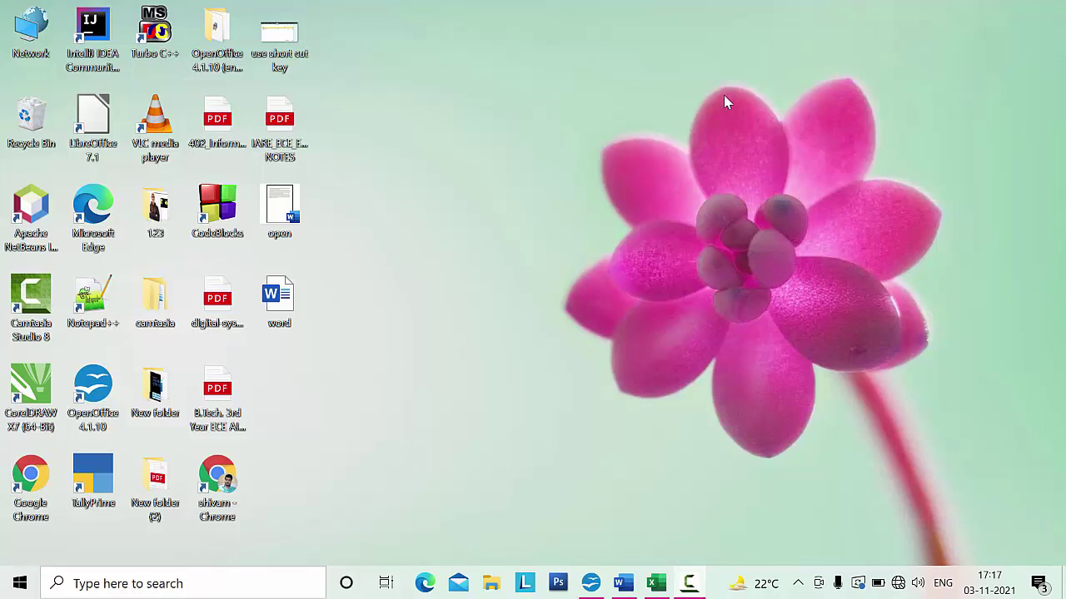
- Refresh the desktop, then close the Calc spreadsheet summing 55 and 7, discarding its changes
{"action": "right_click", "coordinate": [425, 87]}
{"action": "left_click", "coordinate": [466, 133]}
{"action": "left_click", "coordinate": [591, 582]}
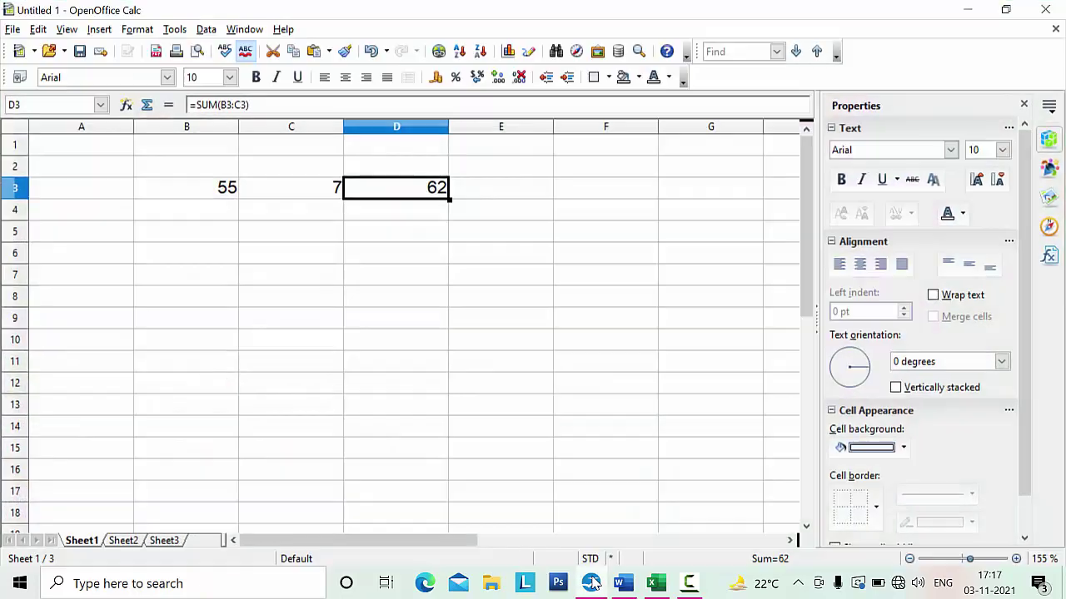
{"action": "left_click", "coordinate": [1044, 10]}
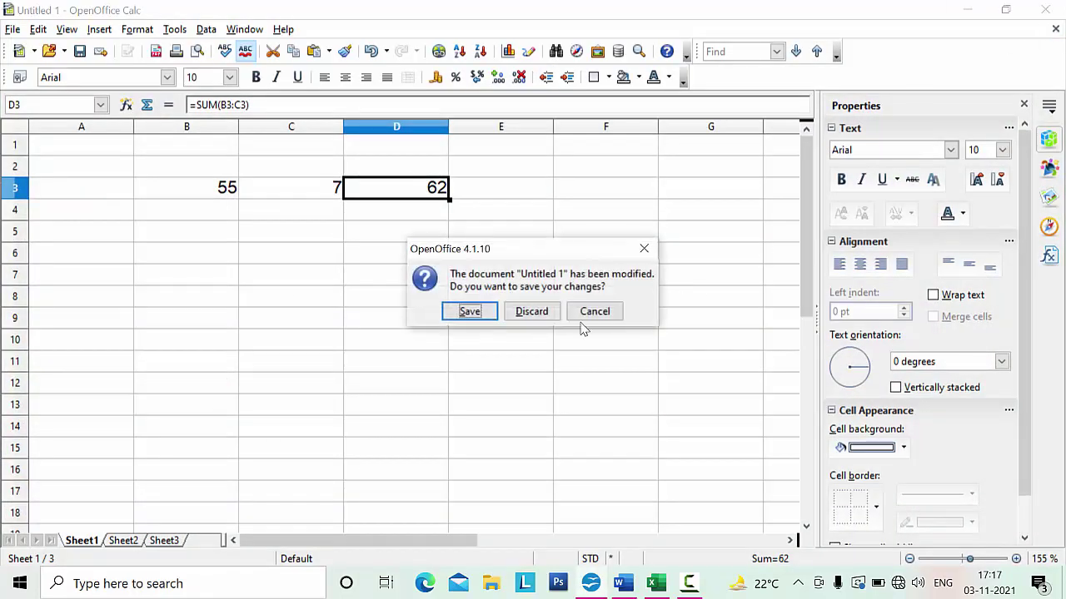
{"action": "left_click", "coordinate": [535, 312]}
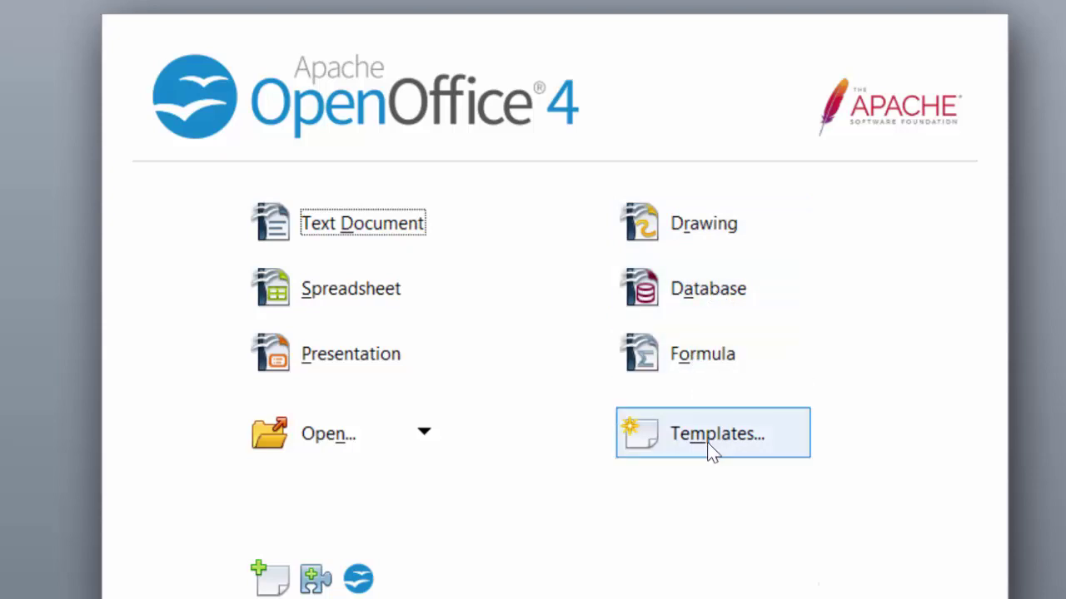
- Start a new Writer text document, then select all 239 words of Word's sample text
{"action": "left_click", "coordinate": [356, 235]}
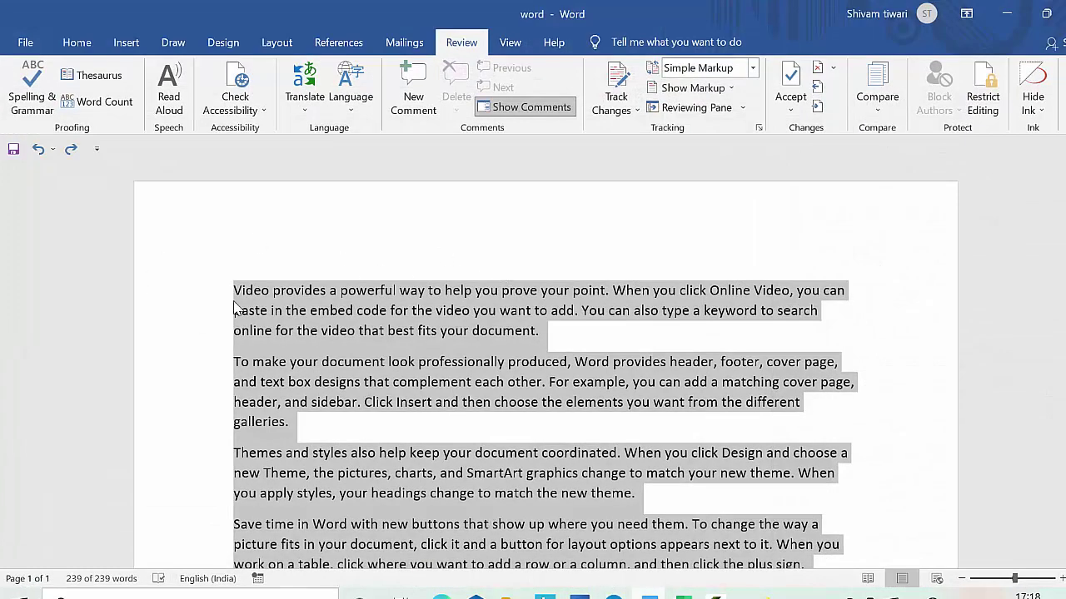
{"action": "left_click", "coordinate": [215, 316]}
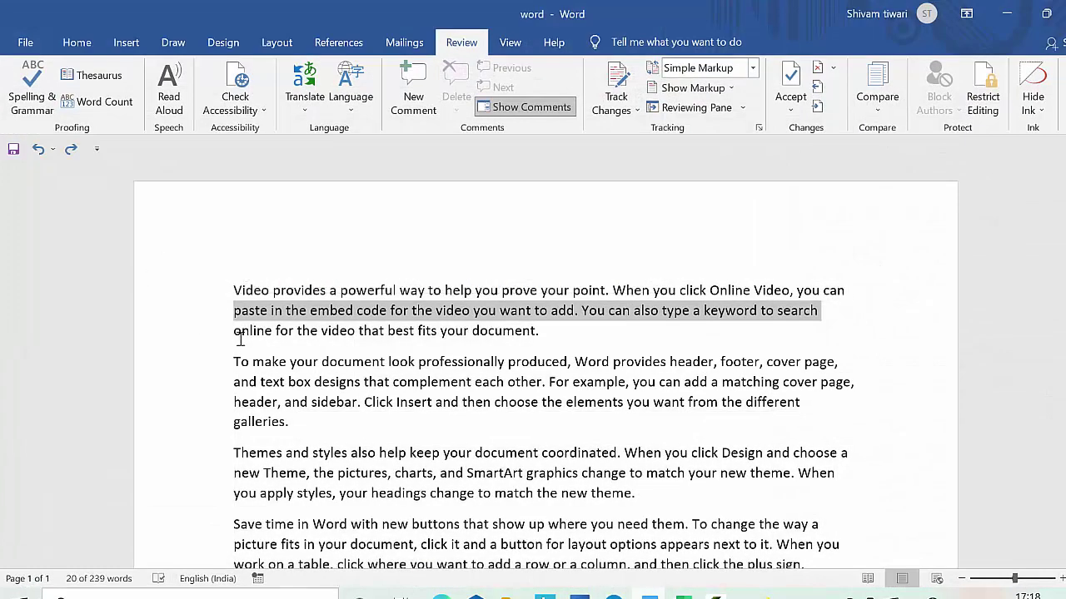
{"action": "left_click", "coordinate": [235, 330]}
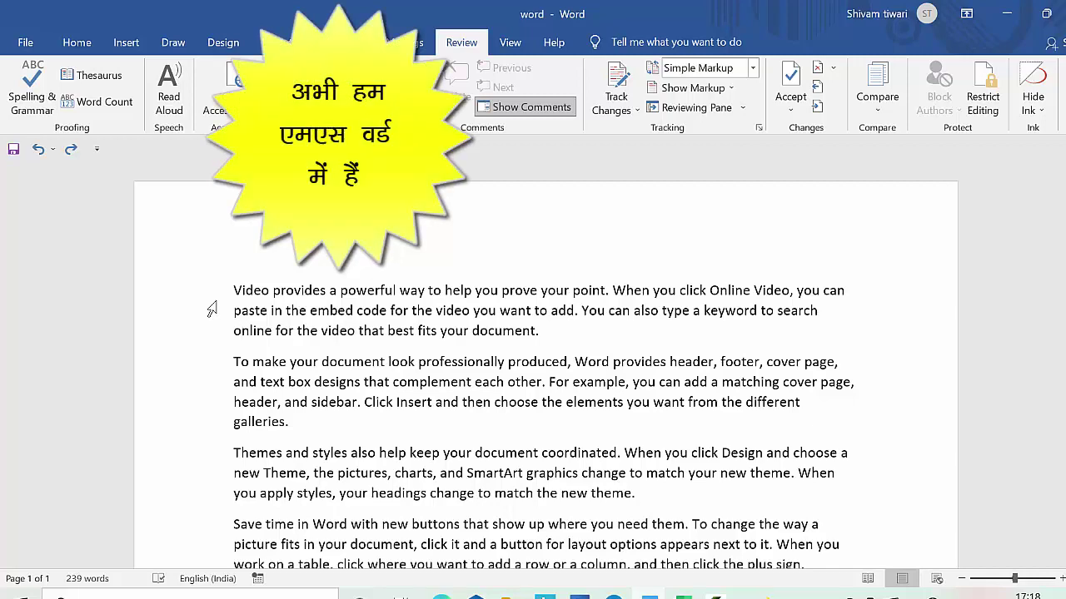
{"action": "triple_click", "coordinate": [211, 310]}
{"action": "key", "text": "ctrl+c"}
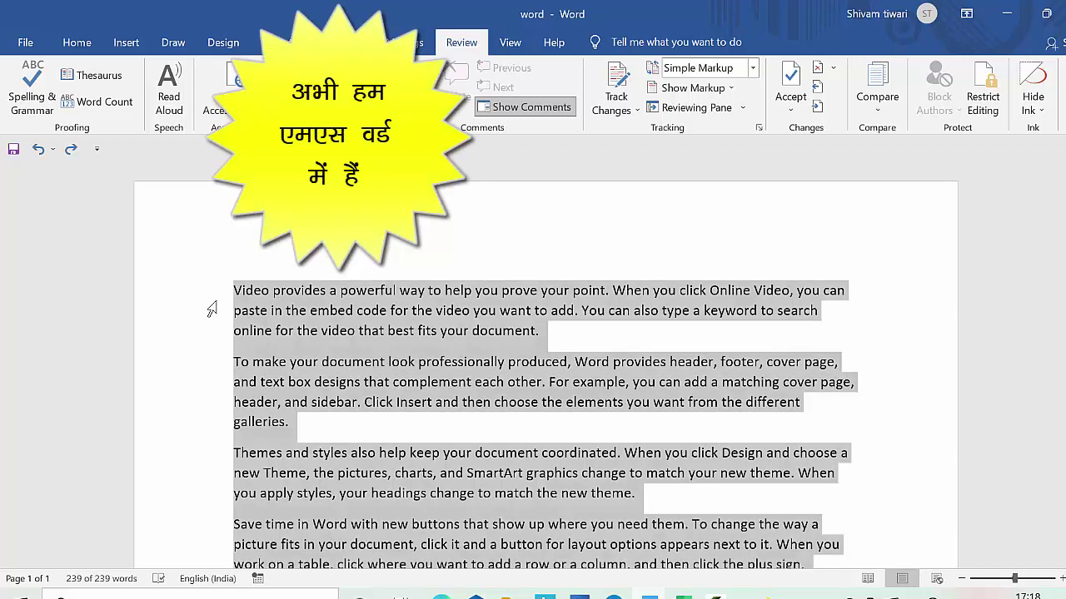
- Paste the copied Word paragraphs into the blank Writer document
{"action": "mouse_move", "coordinate": [614, 592]}
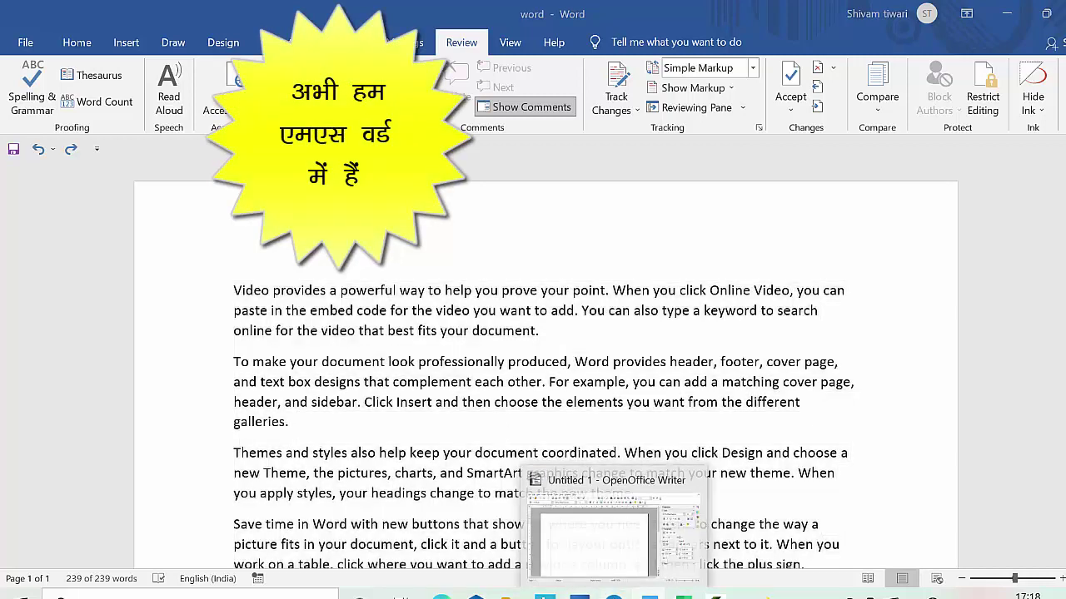
{"action": "left_click", "coordinate": [620, 492]}
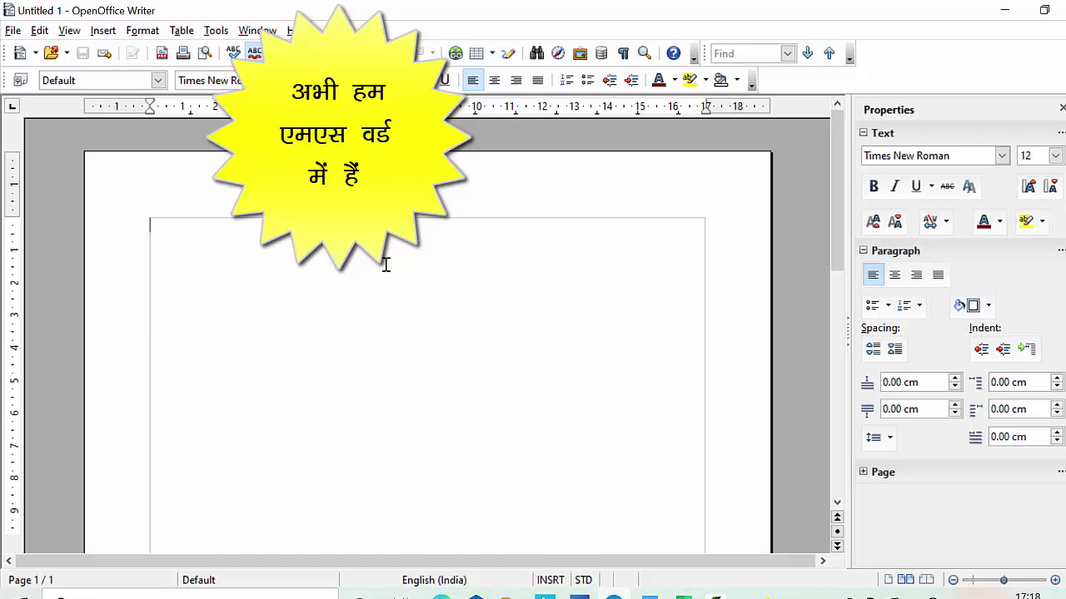
{"action": "key", "text": "ctrl+v"}
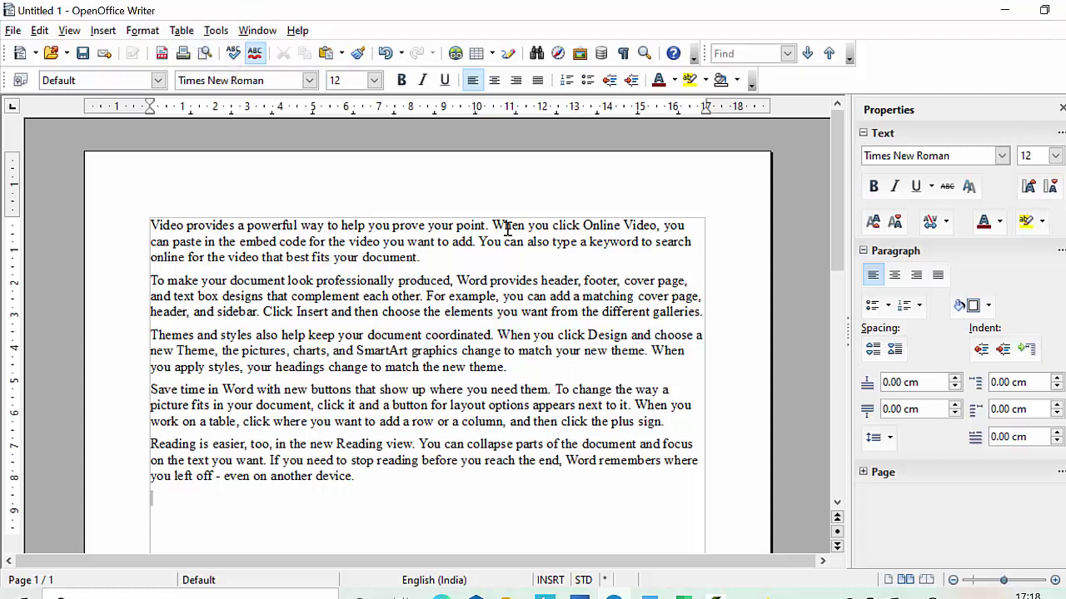
- Zoom the Writer page in to 600%, then back out to about 162%
{"action": "left_click", "coordinate": [1056, 581]}
{"action": "left_click", "coordinate": [1055, 580]}
{"action": "left_click", "coordinate": [1056, 580]}
{"action": "left_click", "coordinate": [1056, 580]}
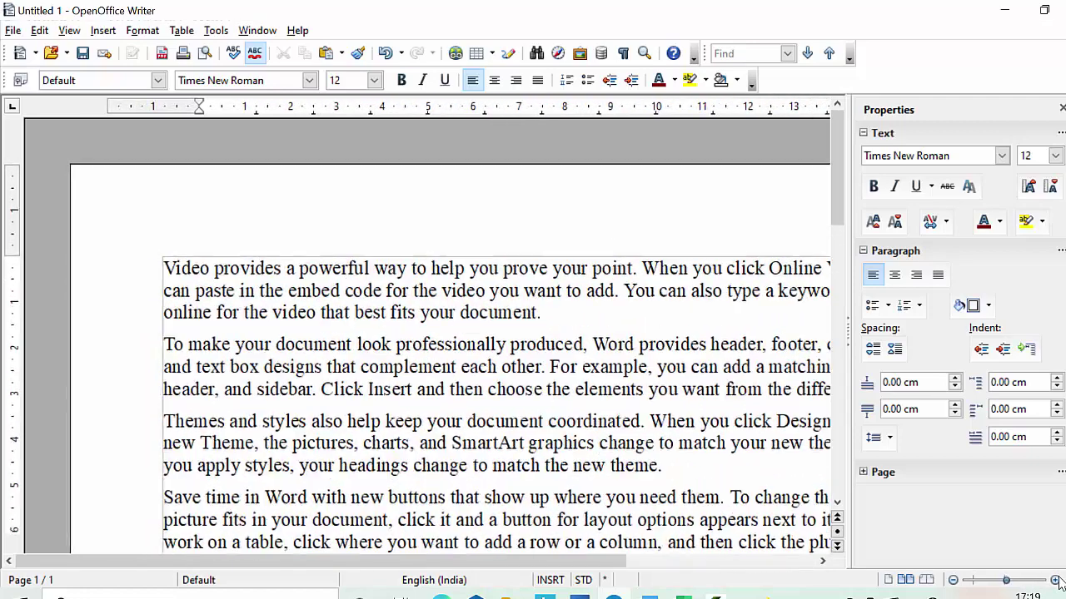
{"action": "left_click", "coordinate": [1055, 581]}
{"action": "left_click", "coordinate": [1055, 580]}
{"action": "left_click", "coordinate": [1056, 580]}
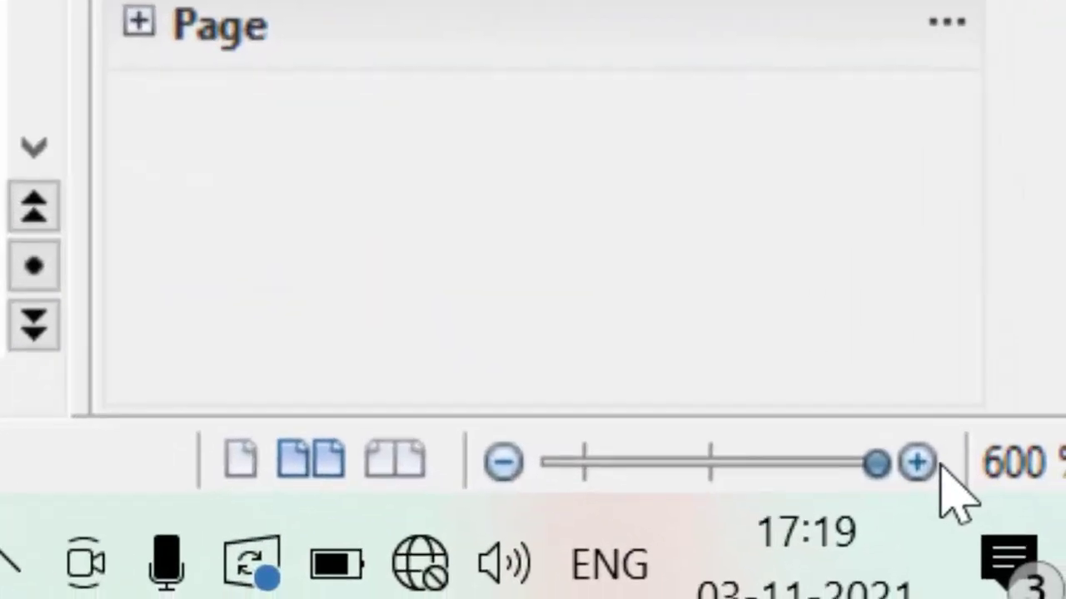
{"action": "left_click_drag", "start_coordinate": [878, 475], "coordinate": [730, 481]}
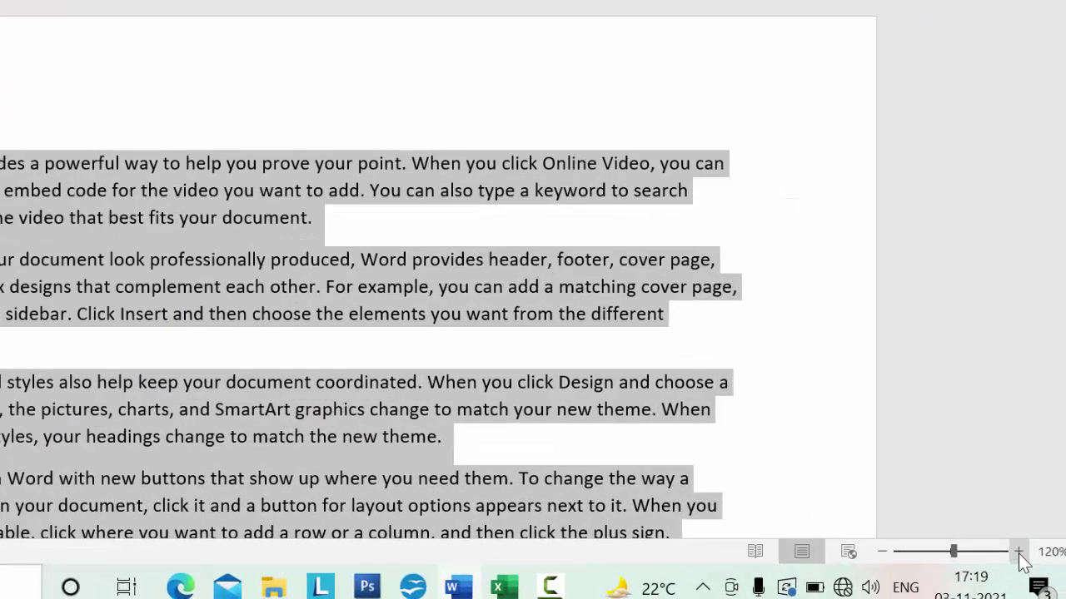
- Zoom the Word document in to its 500% maximum
{"action": "left_click", "coordinate": [1018, 552]}
{"action": "left_click", "coordinate": [1018, 552]}
{"action": "left_click", "coordinate": [1018, 552]}
{"action": "left_click", "coordinate": [1018, 552]}
{"action": "left_click", "coordinate": [1018, 552]}
{"action": "left_click", "coordinate": [1018, 552]}
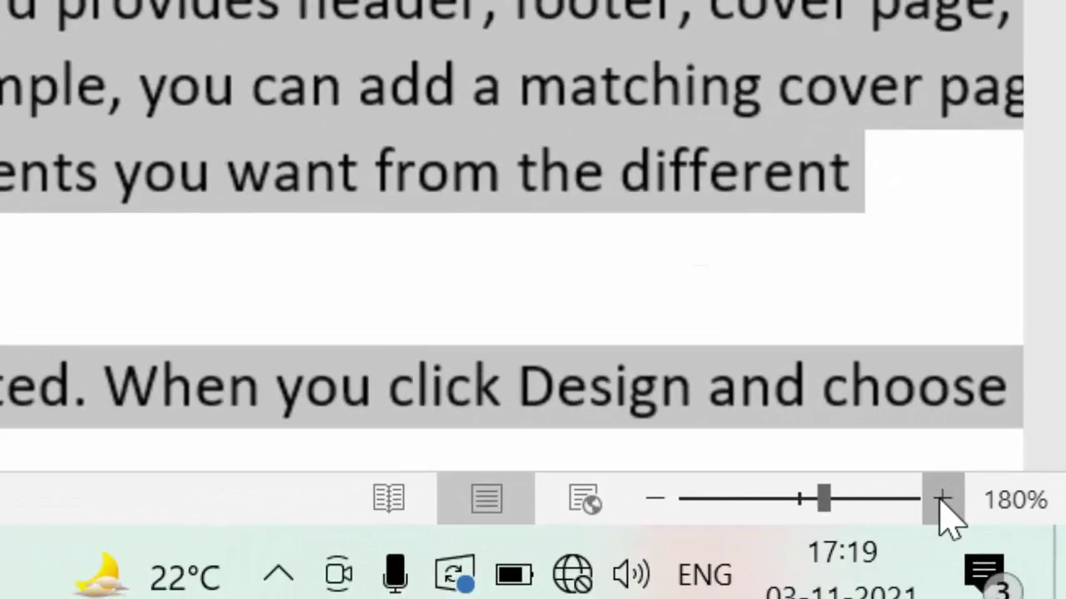
{"action": "left_click", "coordinate": [942, 500]}
{"action": "left_click", "coordinate": [942, 500]}
{"action": "left_click", "coordinate": [941, 499]}
{"action": "left_click", "coordinate": [941, 499]}
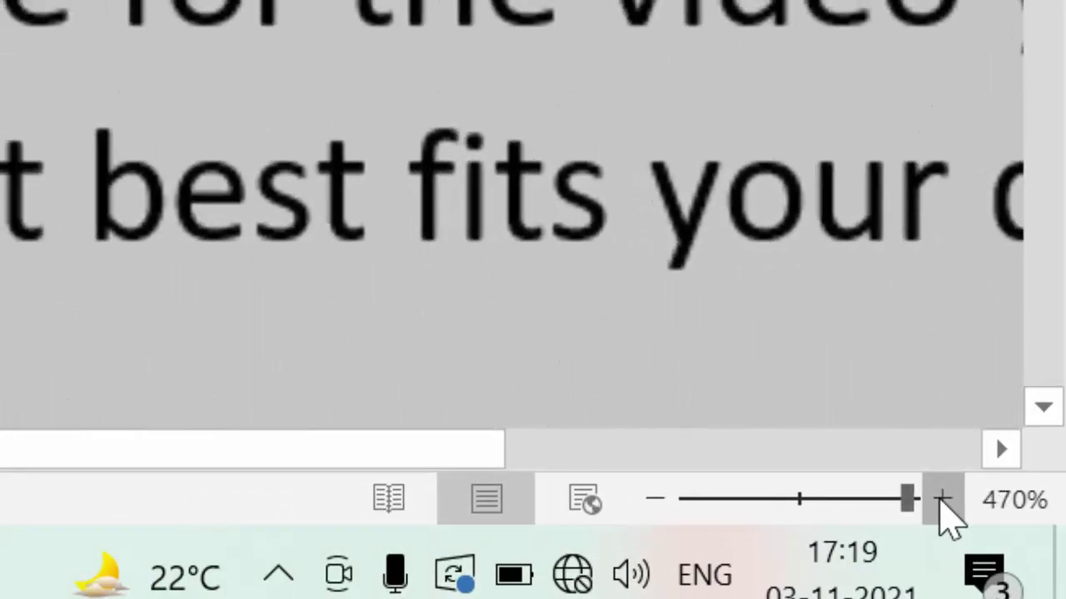
{"action": "left_click", "coordinate": [942, 500]}
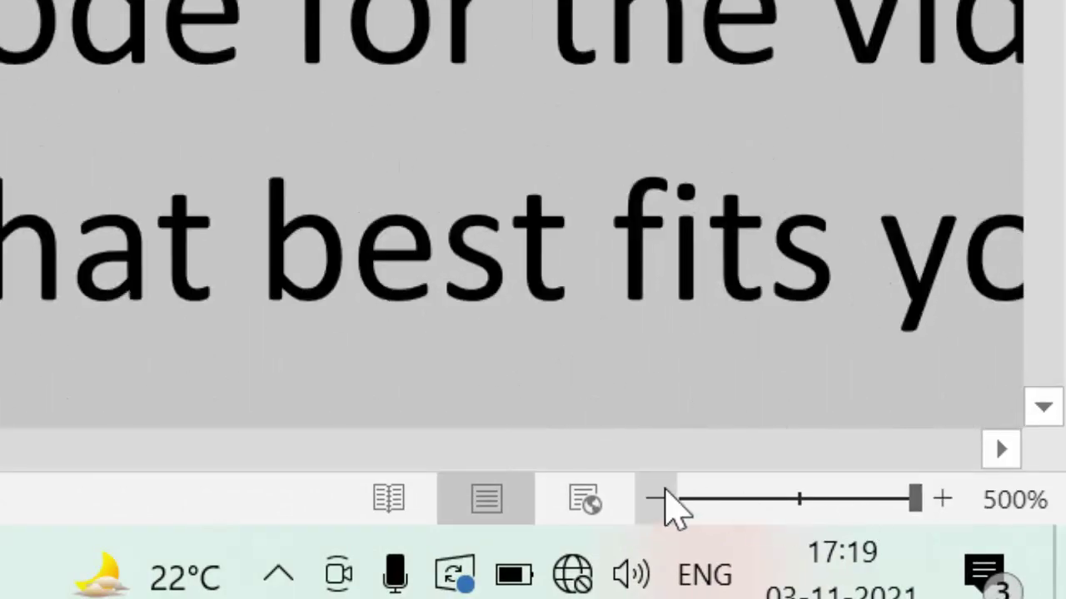
- Zoom Word back down to about 110% and clear the text selection
{"action": "left_click", "coordinate": [666, 498]}
{"action": "left_click", "coordinate": [666, 498]}
{"action": "left_click", "coordinate": [666, 498]}
{"action": "left_click", "coordinate": [666, 498]}
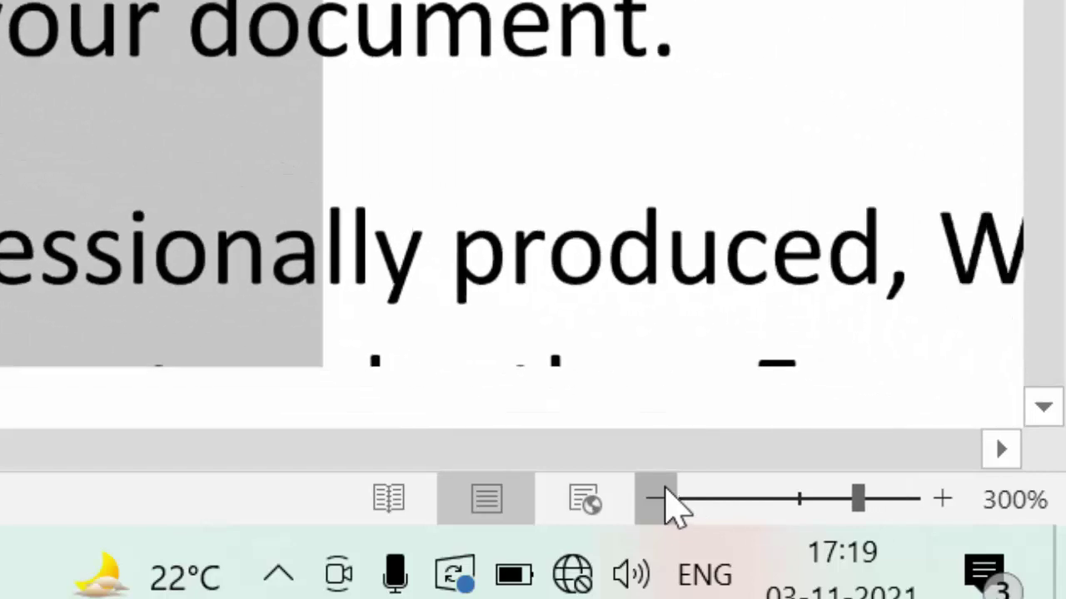
{"action": "left_click", "coordinate": [666, 497]}
{"action": "left_click", "coordinate": [666, 498]}
{"action": "left_click", "coordinate": [666, 498]}
{"action": "left_click", "coordinate": [666, 498]}
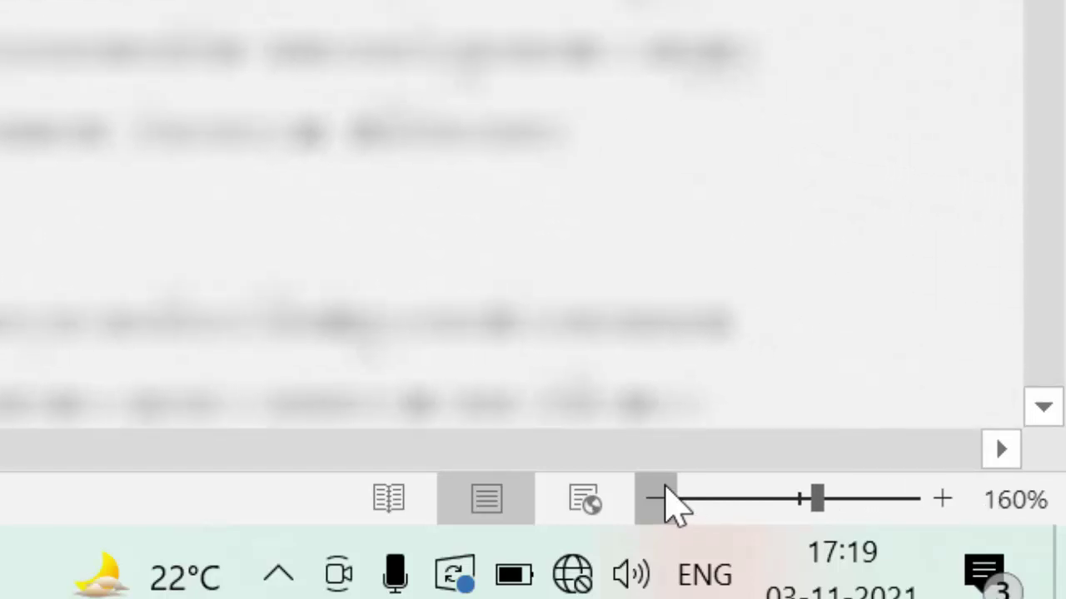
{"action": "left_click", "coordinate": [666, 498]}
{"action": "left_click", "coordinate": [666, 497]}
{"action": "left_click", "coordinate": [666, 498]}
{"action": "left_click", "coordinate": [666, 498]}
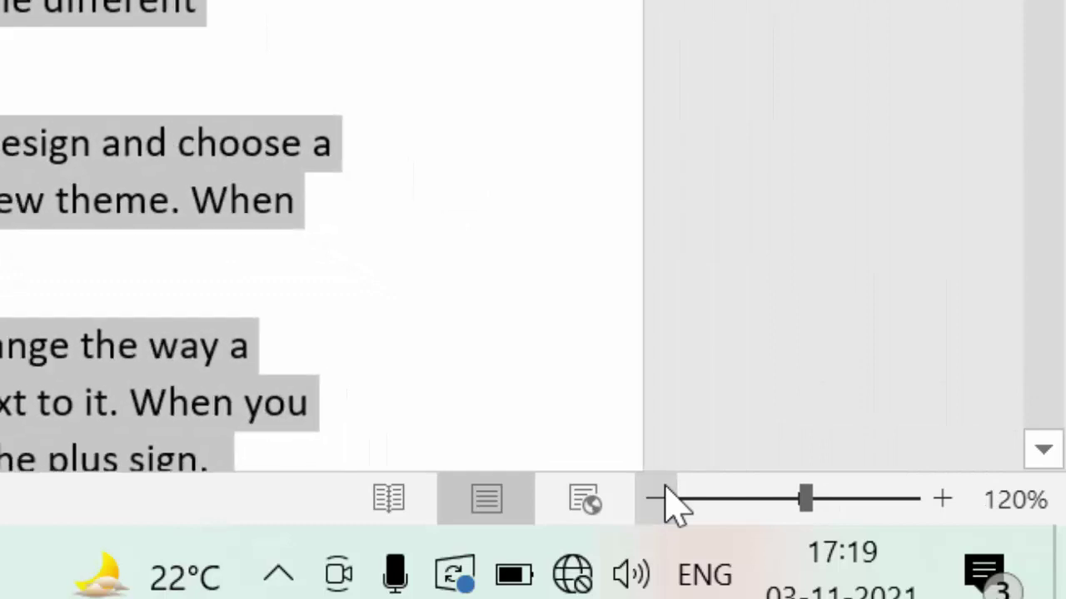
{"action": "left_click", "coordinate": [666, 498]}
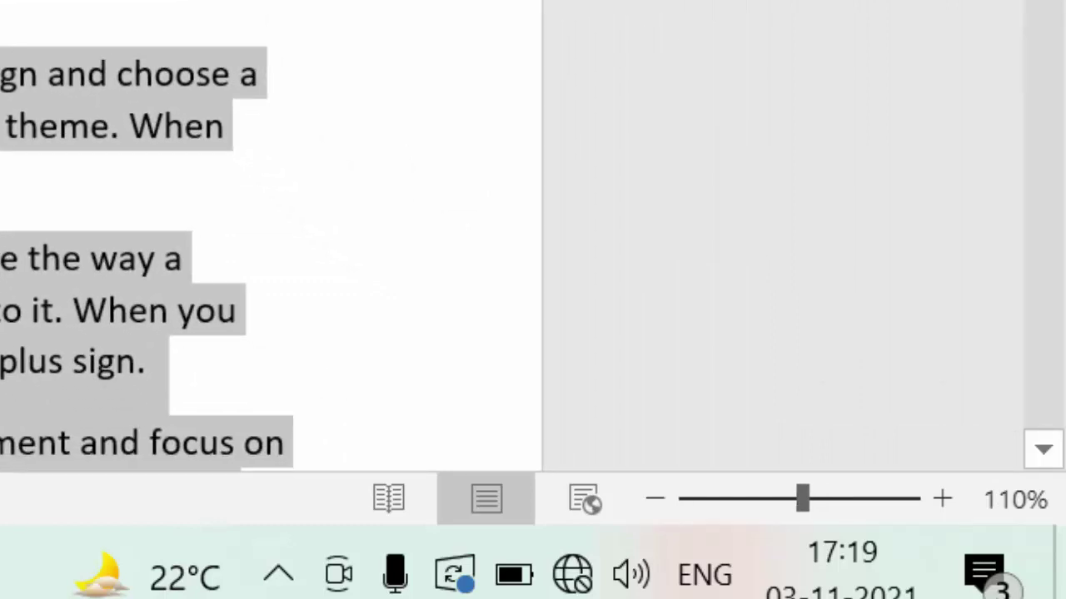
{"action": "key", "text": "Right"}
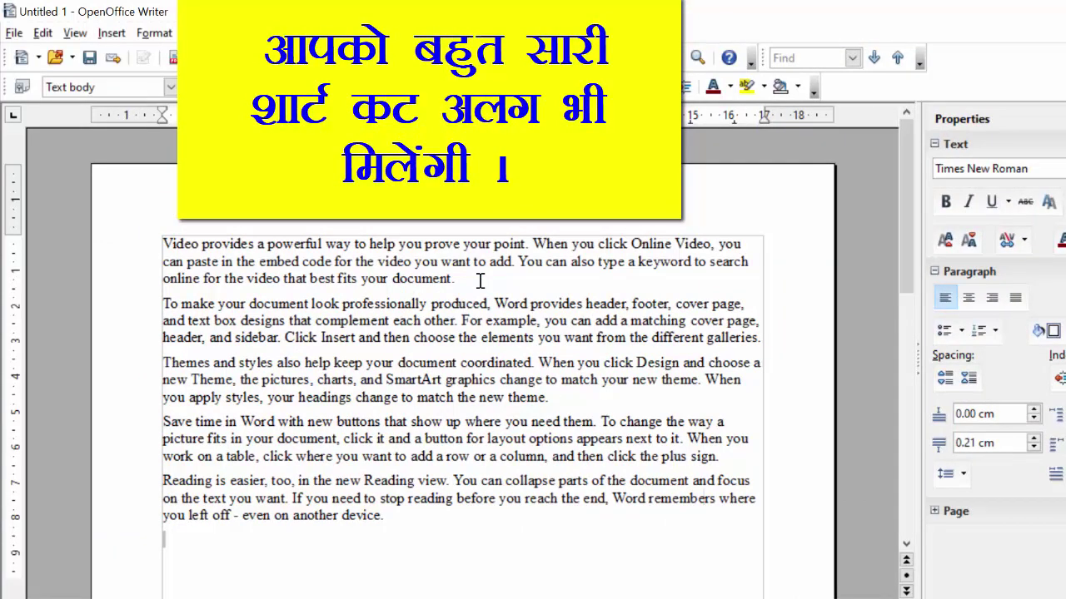
- Save the Writer text in its default ODF Text Document (.odt) format as myopen
{"action": "left_click", "coordinate": [15, 35]}
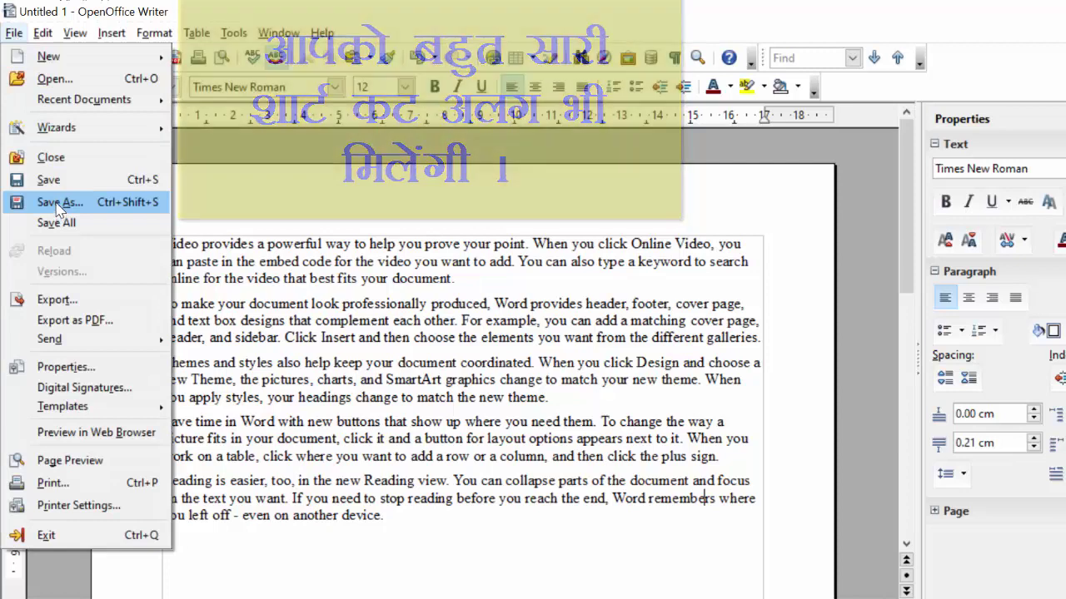
{"action": "key", "text": "Escape"}
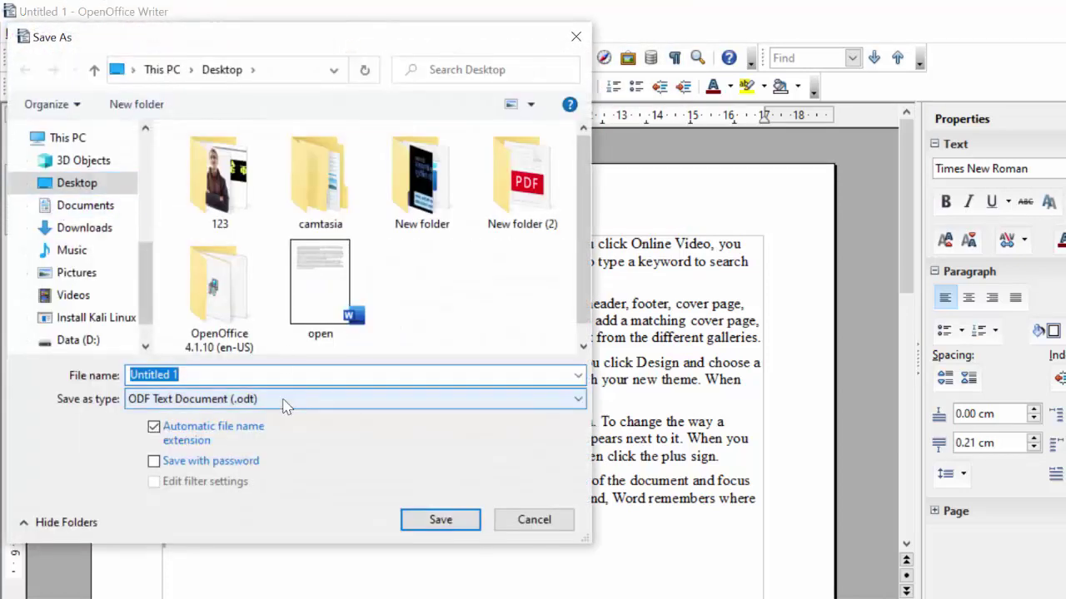
{"action": "key", "text": "BackSpace"}
{"action": "type", "text": "my"}
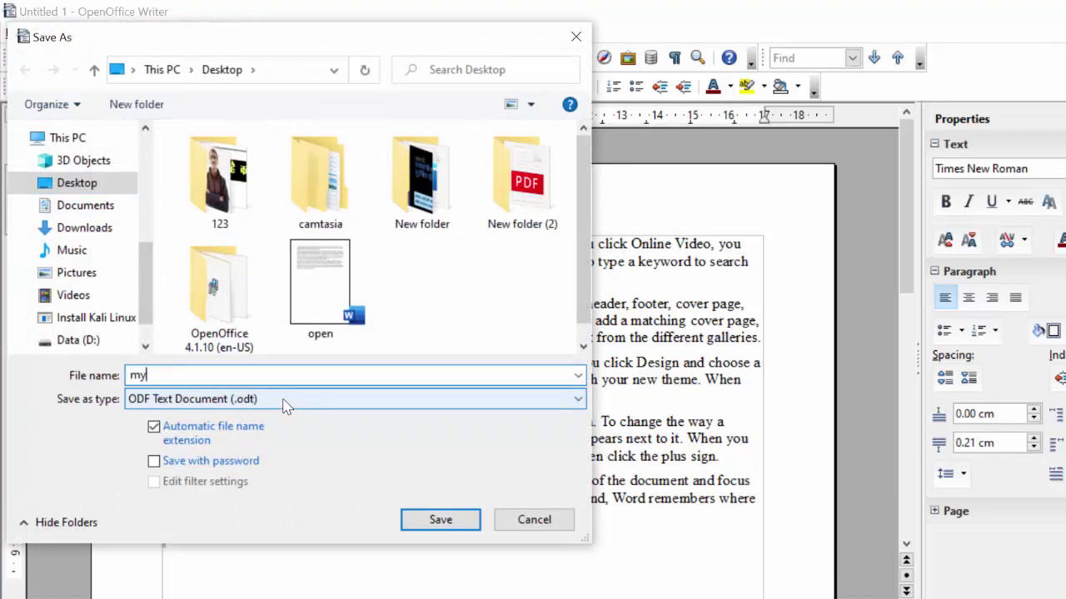
{"action": "type", "text": "po"}
{"action": "type", "text": "n"}
{"action": "key", "text": "Return"}
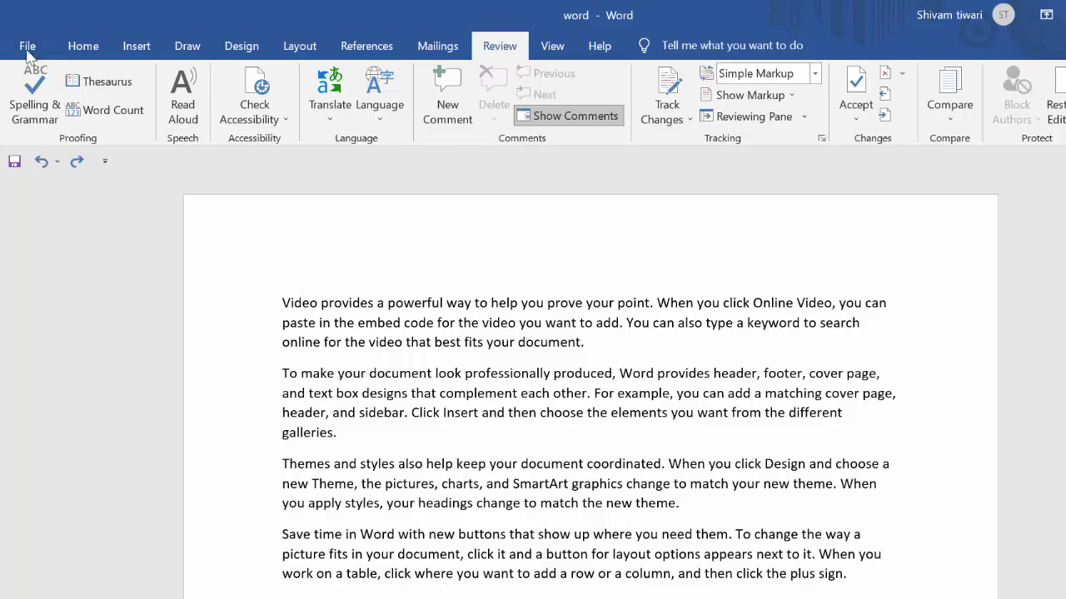
- Save Word's document to the Desktop as a Word Document named wordmy
{"action": "left_click", "coordinate": [28, 52]}
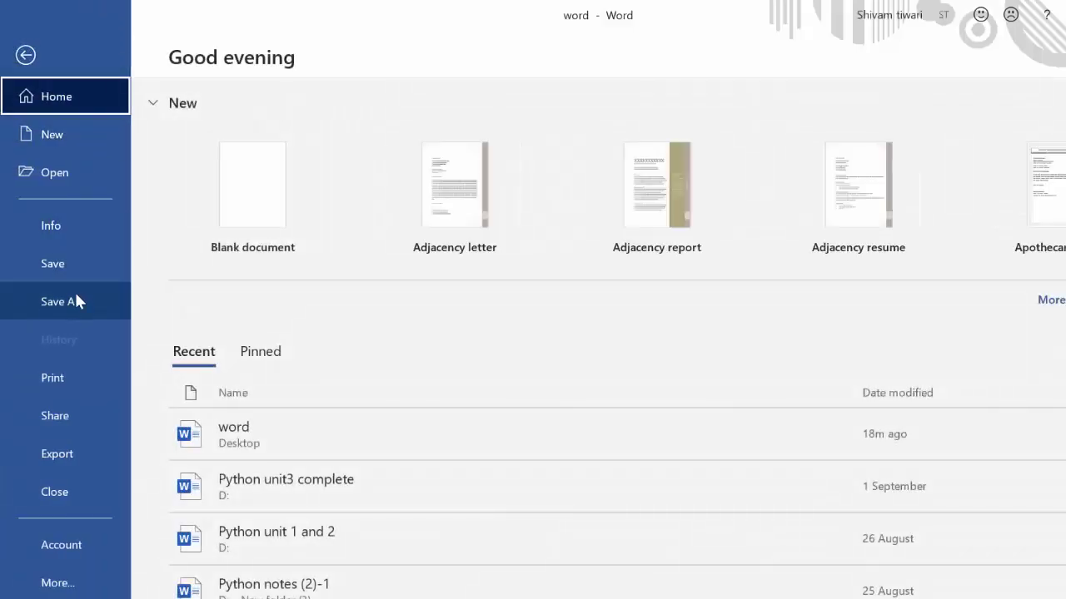
{"action": "left_click", "coordinate": [69, 266]}
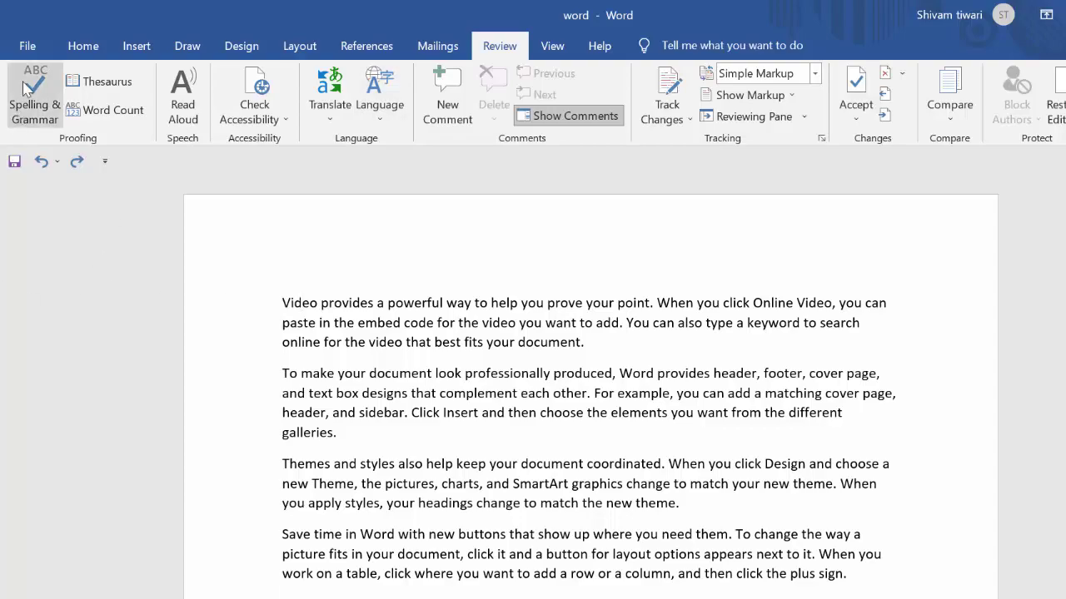
{"action": "left_click", "coordinate": [21, 47]}
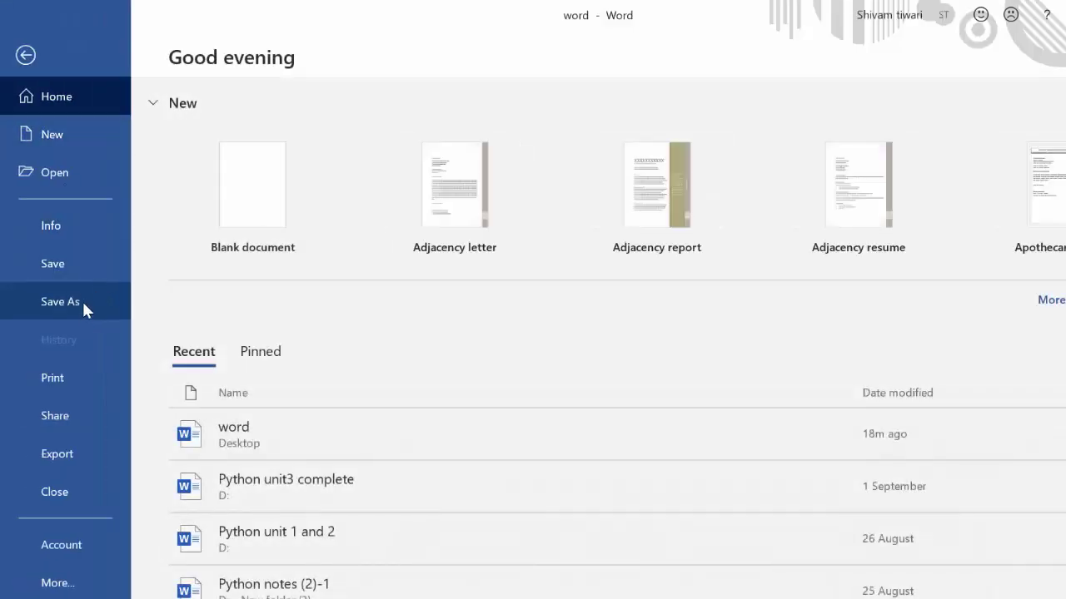
{"action": "left_click", "coordinate": [82, 301]}
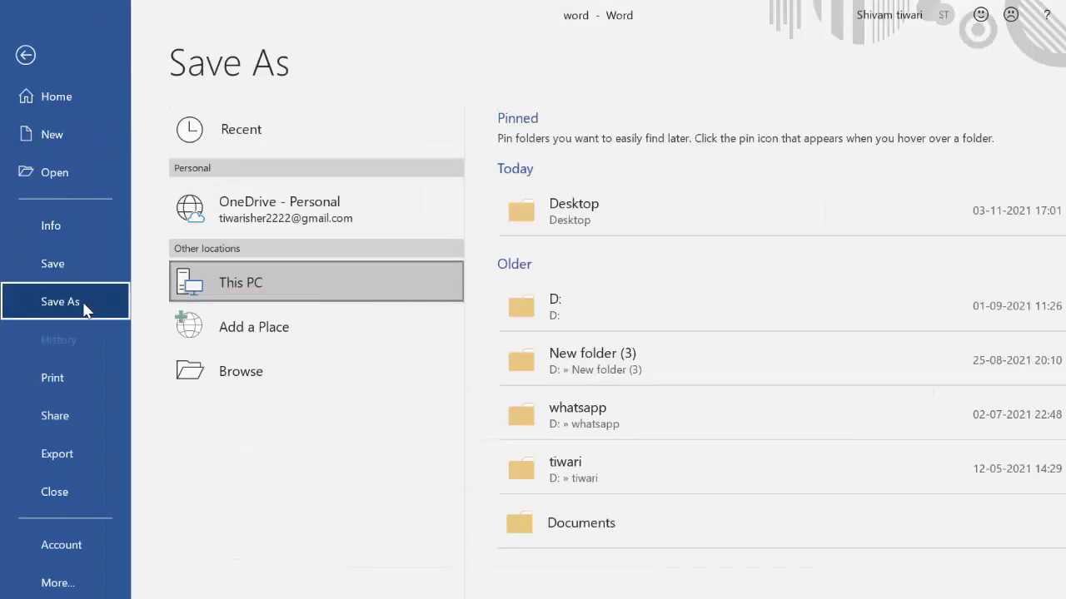
{"action": "left_click", "coordinate": [633, 210]}
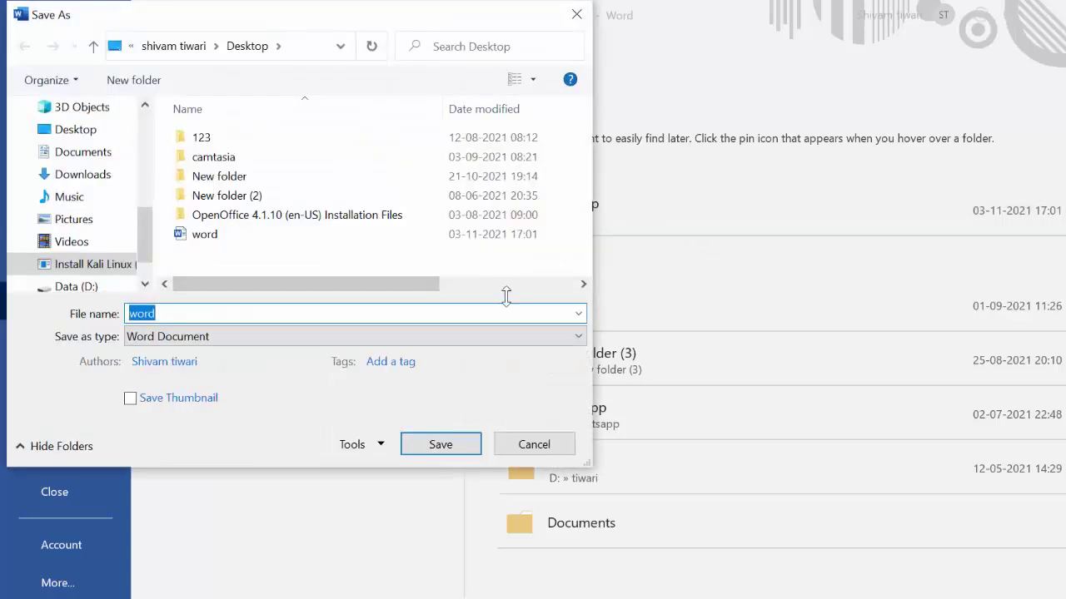
{"action": "left_click", "coordinate": [213, 316]}
{"action": "type", "text": "my"}
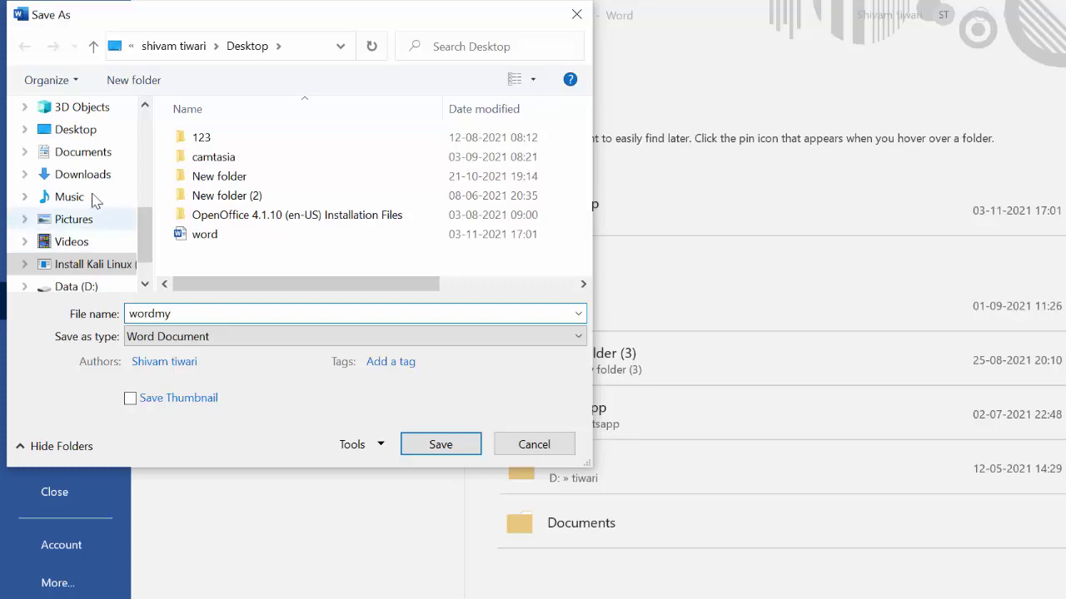
{"action": "left_click", "coordinate": [84, 135]}
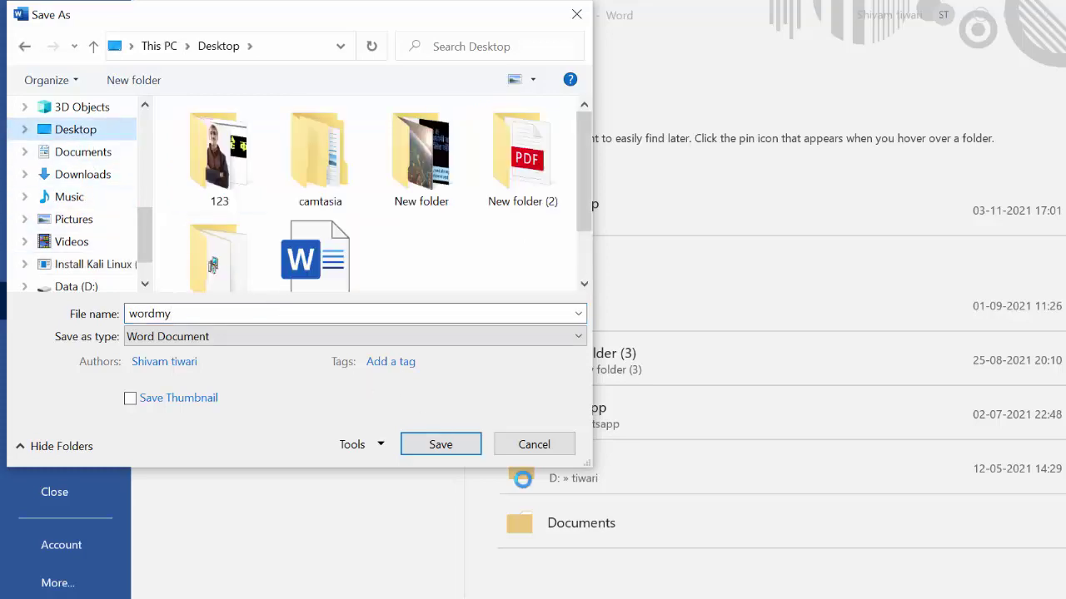
{"action": "left_click", "coordinate": [456, 450]}
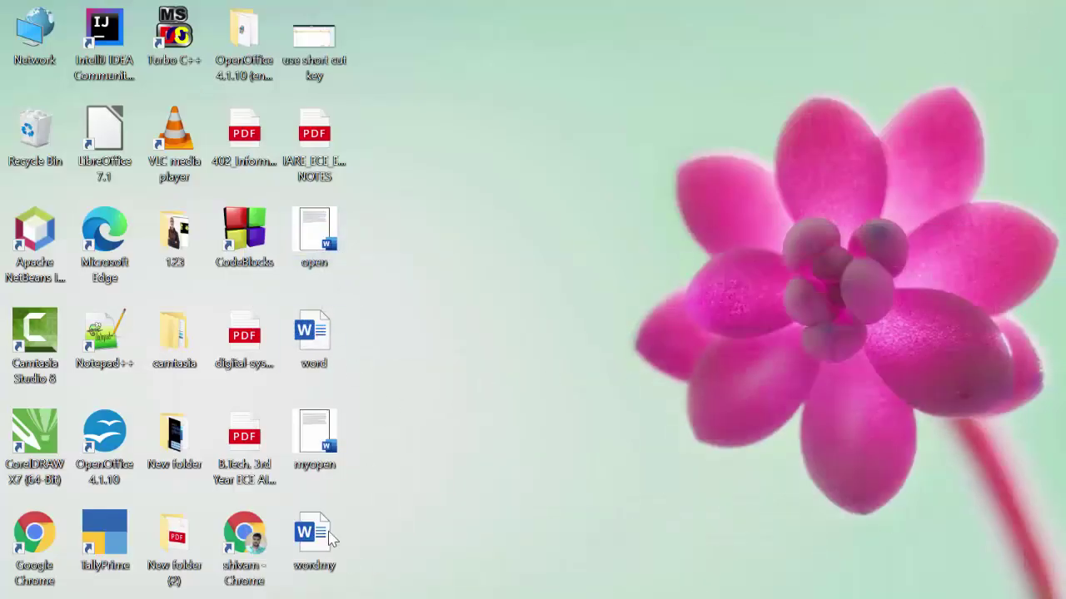
{"action": "left_click", "coordinate": [317, 438]}
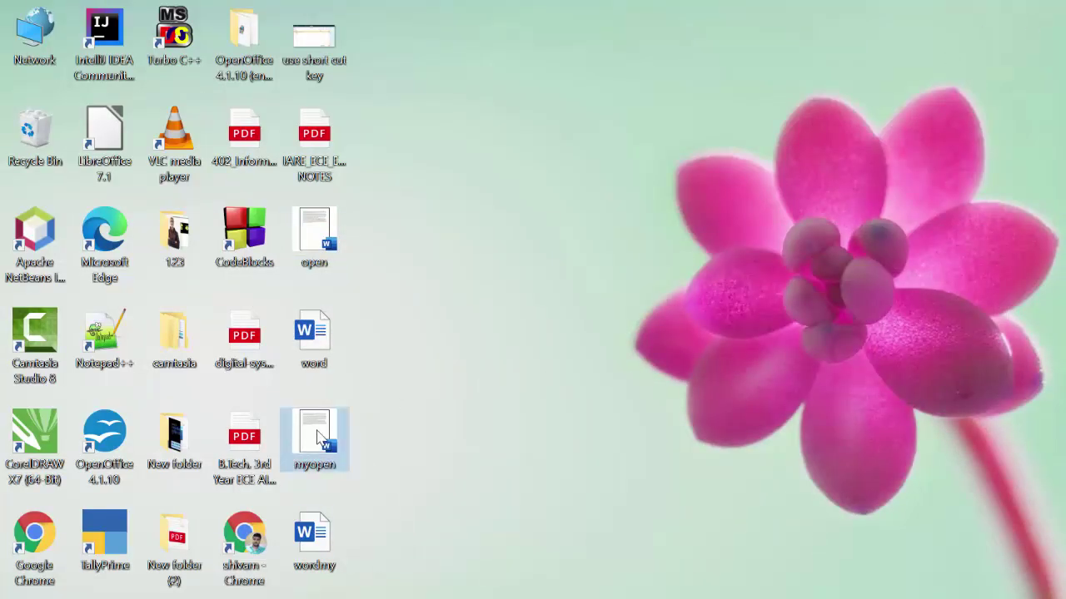
{"action": "right_click", "coordinate": [317, 439]}
{"action": "left_click", "coordinate": [369, 581]}
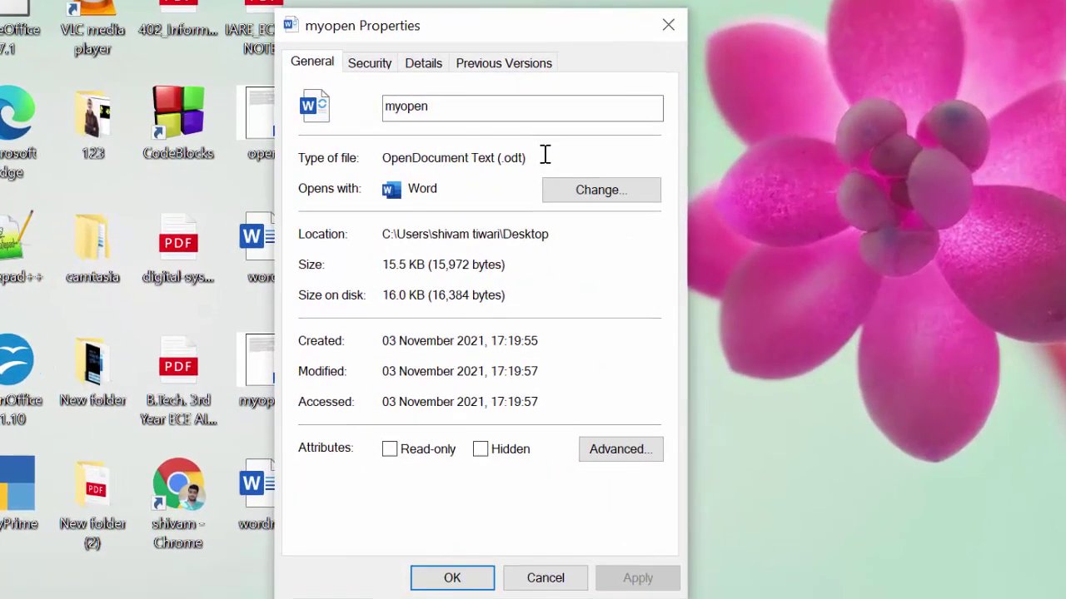
{"action": "left_click_drag", "start_coordinate": [527, 159], "coordinate": [498, 159]}
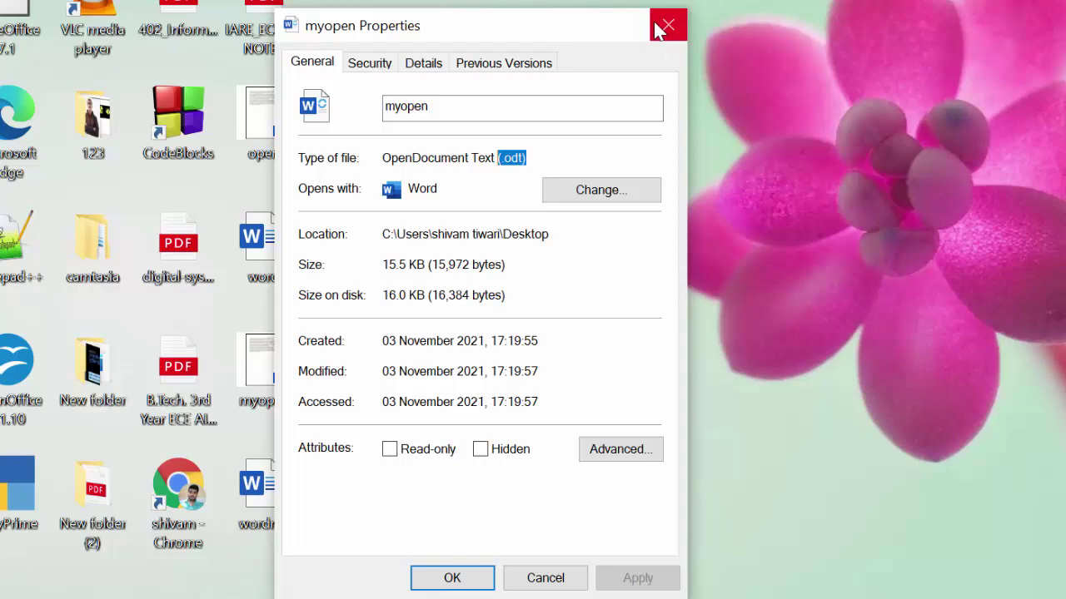
{"action": "left_click", "coordinate": [663, 27]}
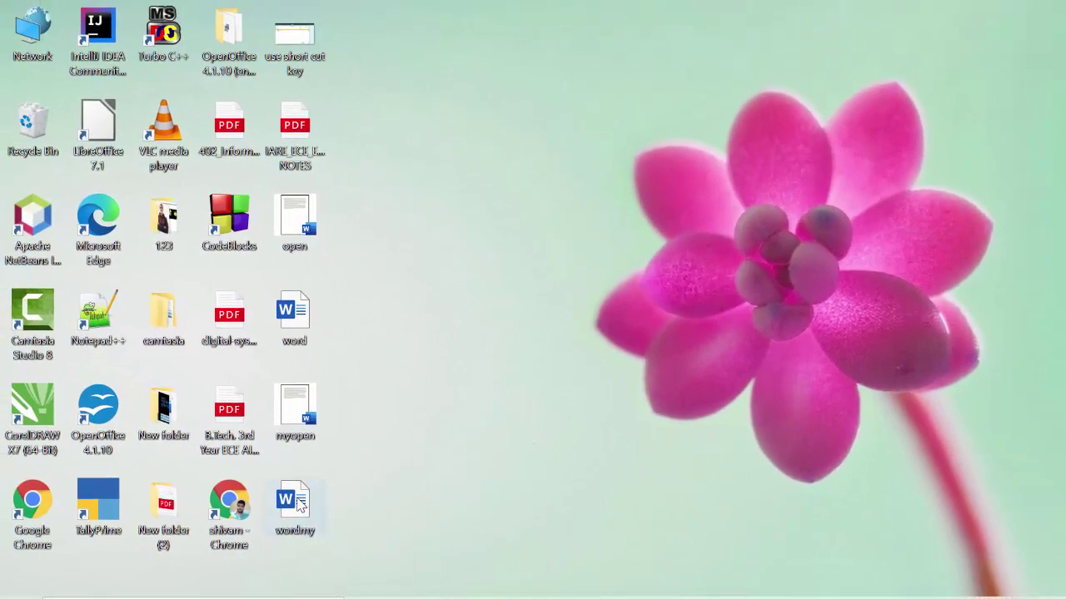
{"action": "left_click", "coordinate": [297, 500]}
{"action": "right_click", "coordinate": [297, 499]}
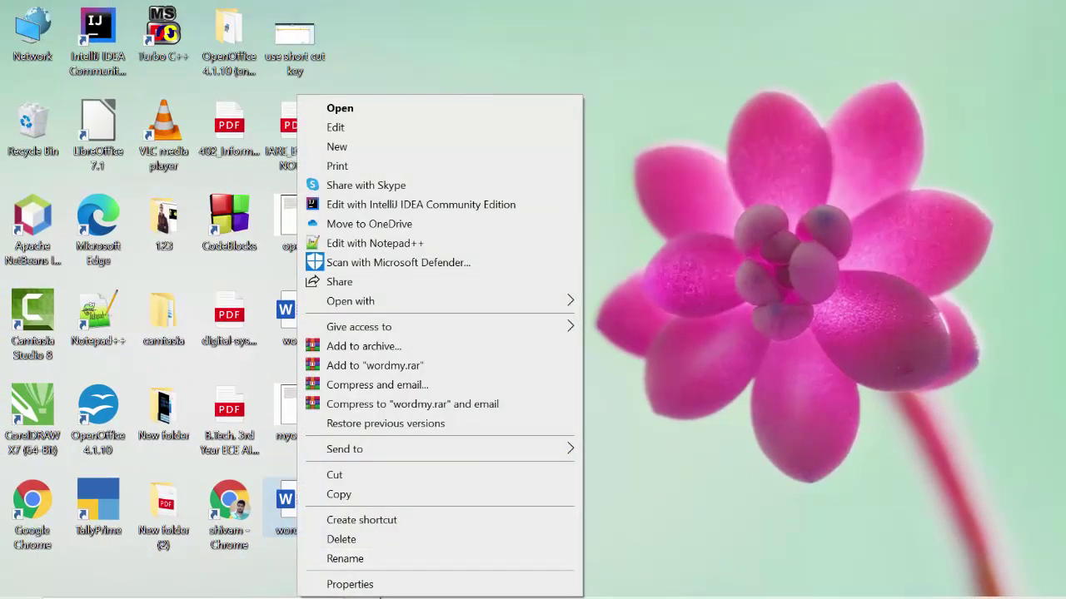
{"action": "left_click", "coordinate": [383, 586]}
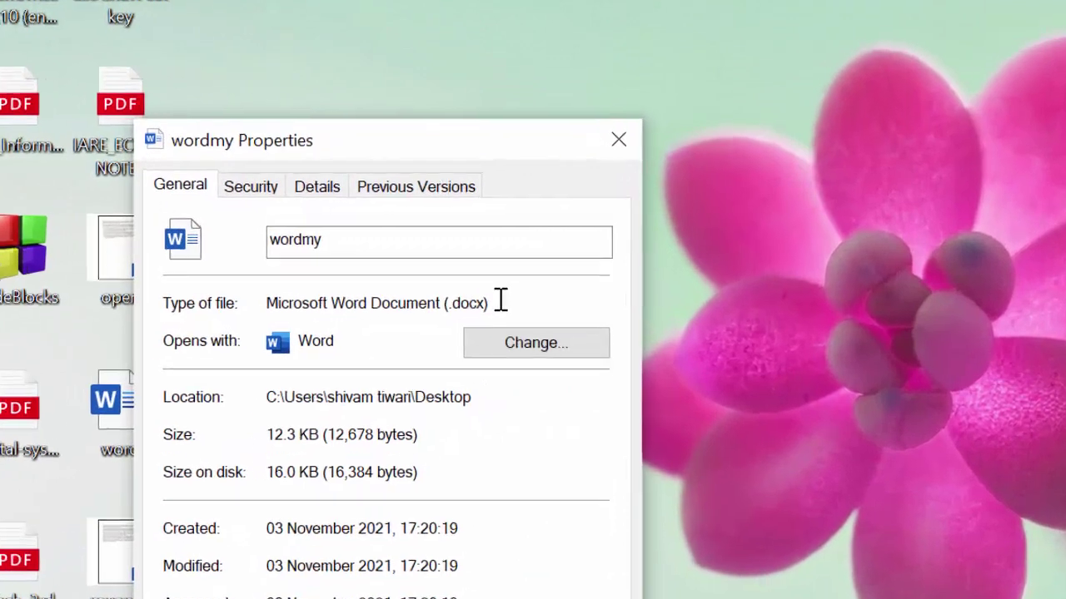
{"action": "left_click", "coordinate": [500, 301]}
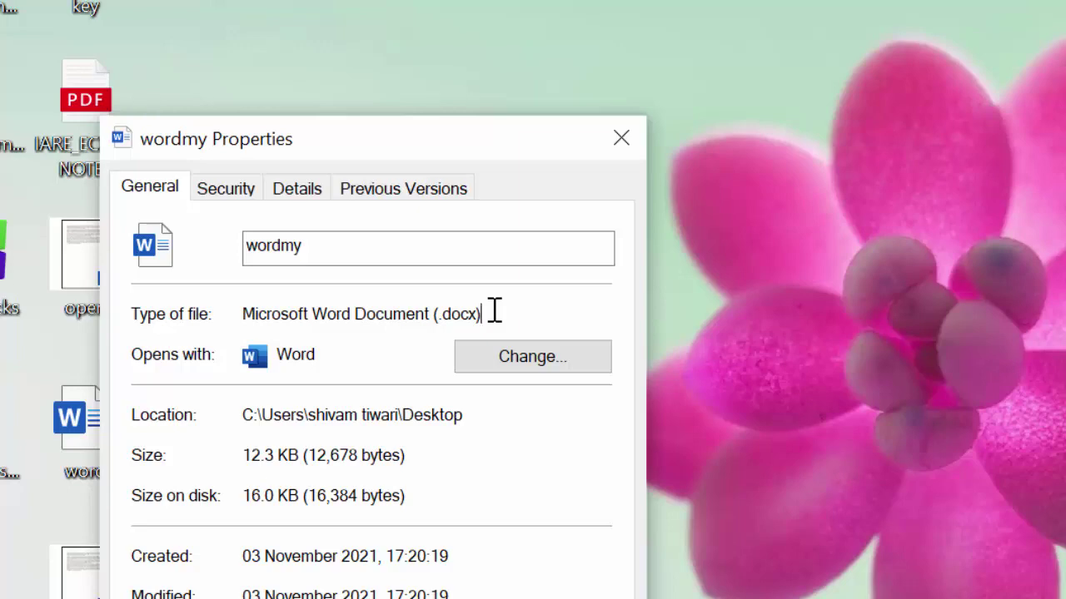
{"action": "left_click", "coordinate": [620, 136]}
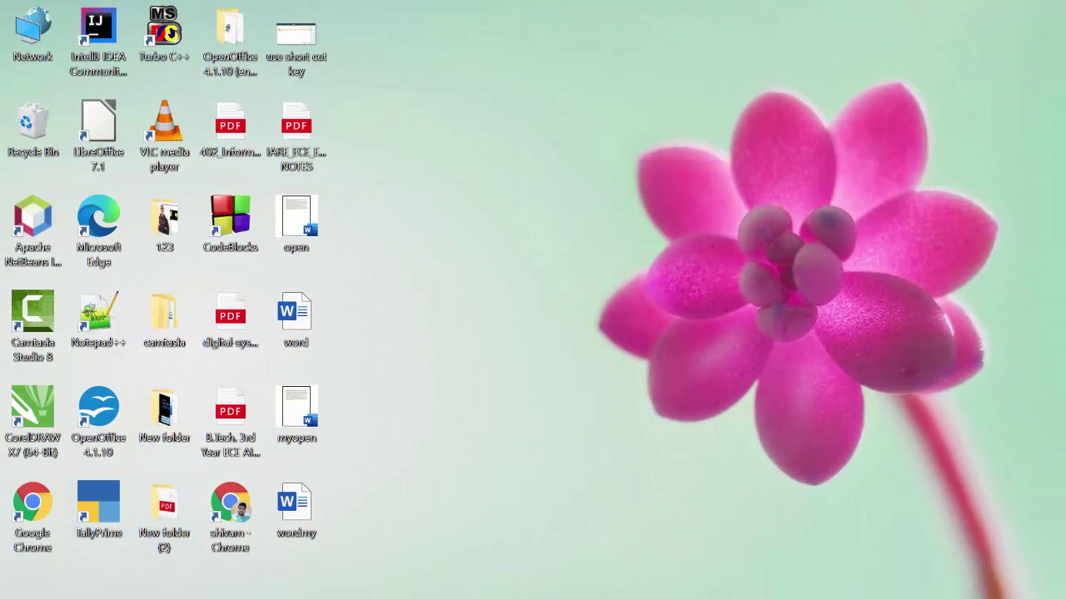
- Launch Excel from the Start search and maximize a new blank Book2 workbook
{"action": "left_click", "coordinate": [16, 592]}
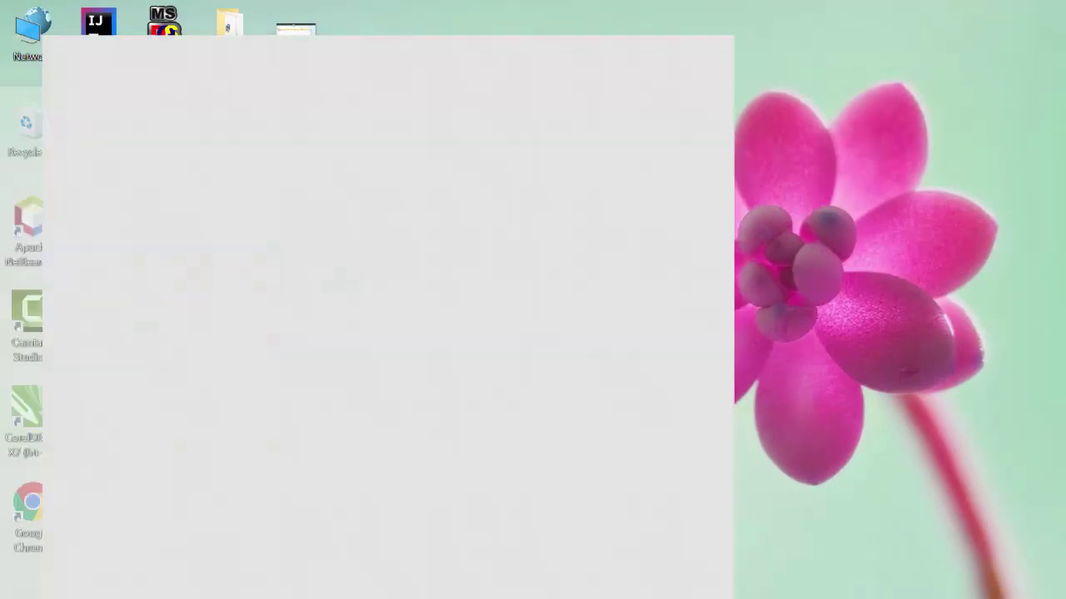
{"action": "type", "text": "exce"}
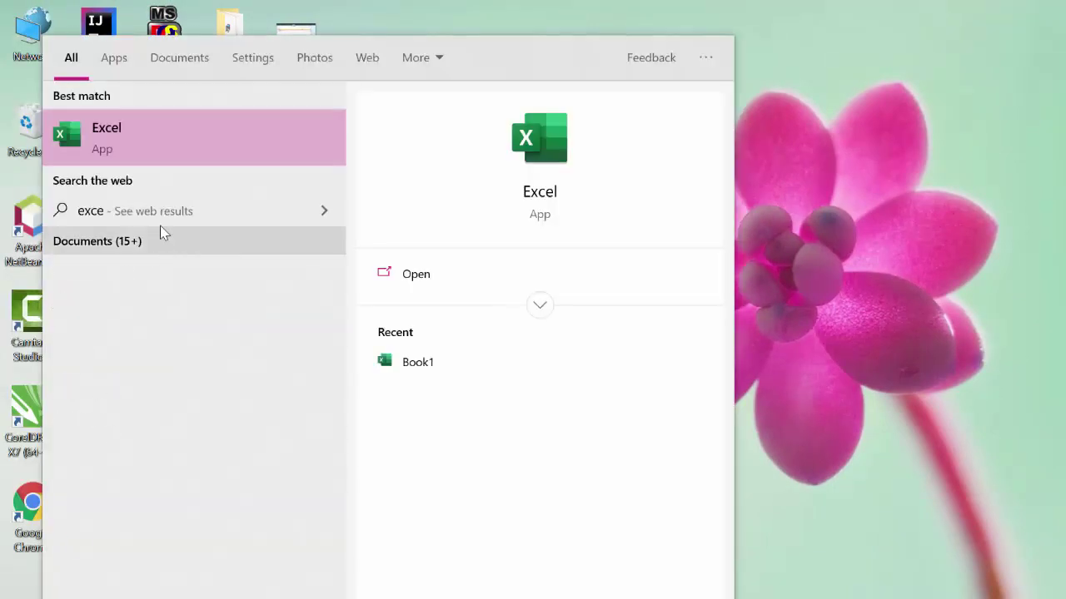
{"action": "left_click", "coordinate": [153, 164]}
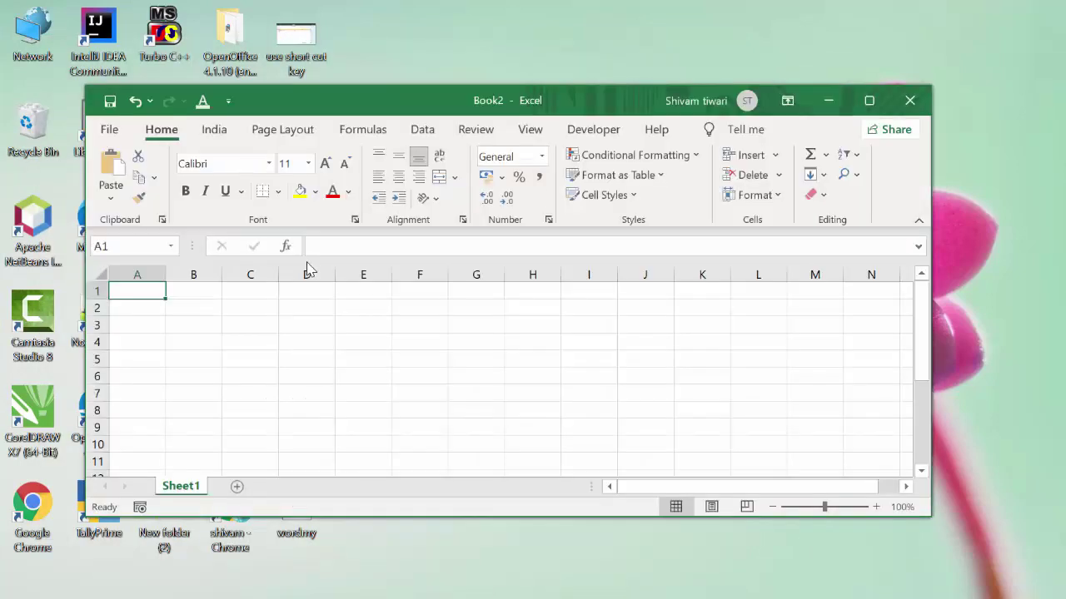
{"action": "left_click", "coordinate": [868, 99]}
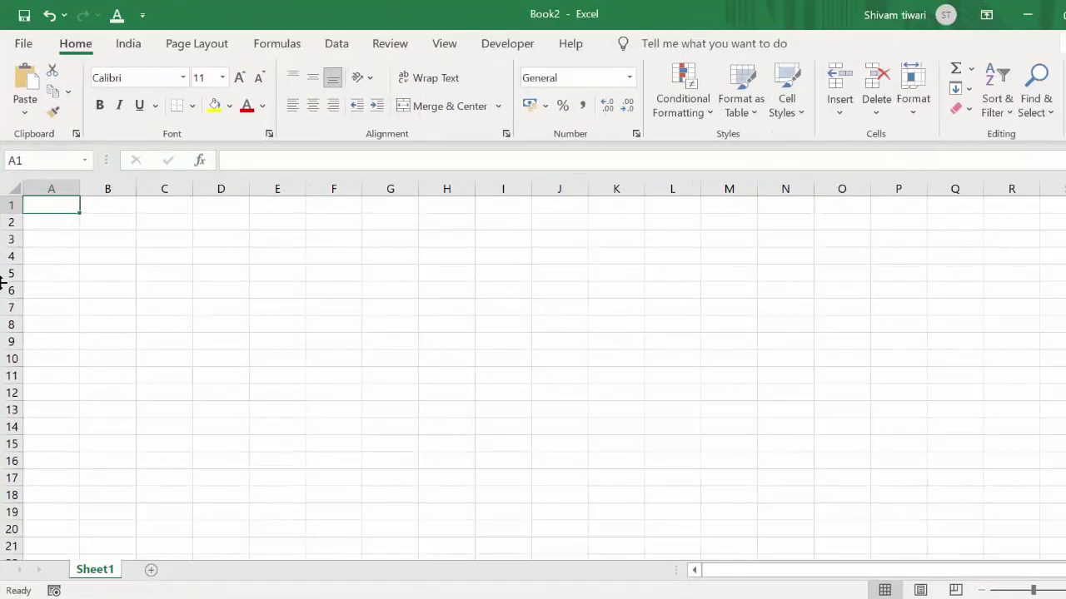
{"action": "left_click", "coordinate": [216, 246]}
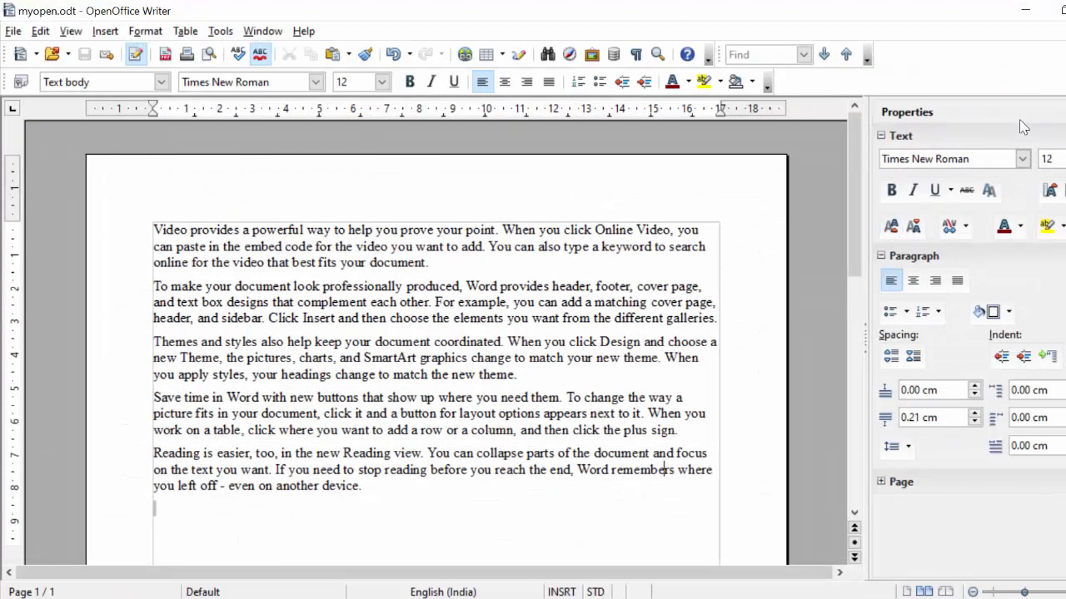
- Close Writer, start a new Calc spreadsheet, and enter 66 in B4 and 8 in C4
{"action": "key", "text": "ctrl+w"}
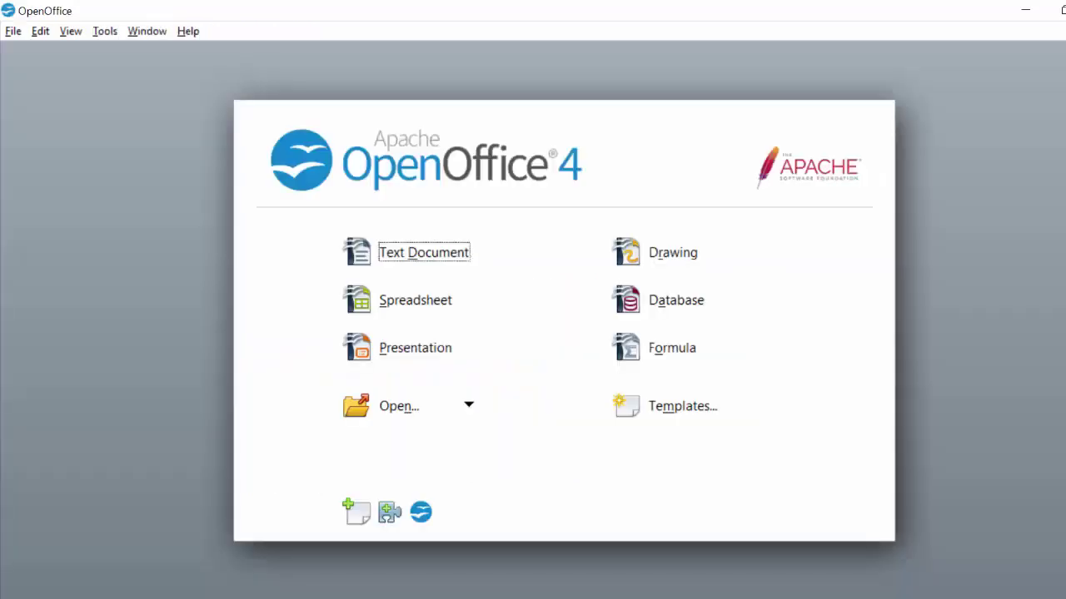
{"action": "left_click", "coordinate": [420, 300]}
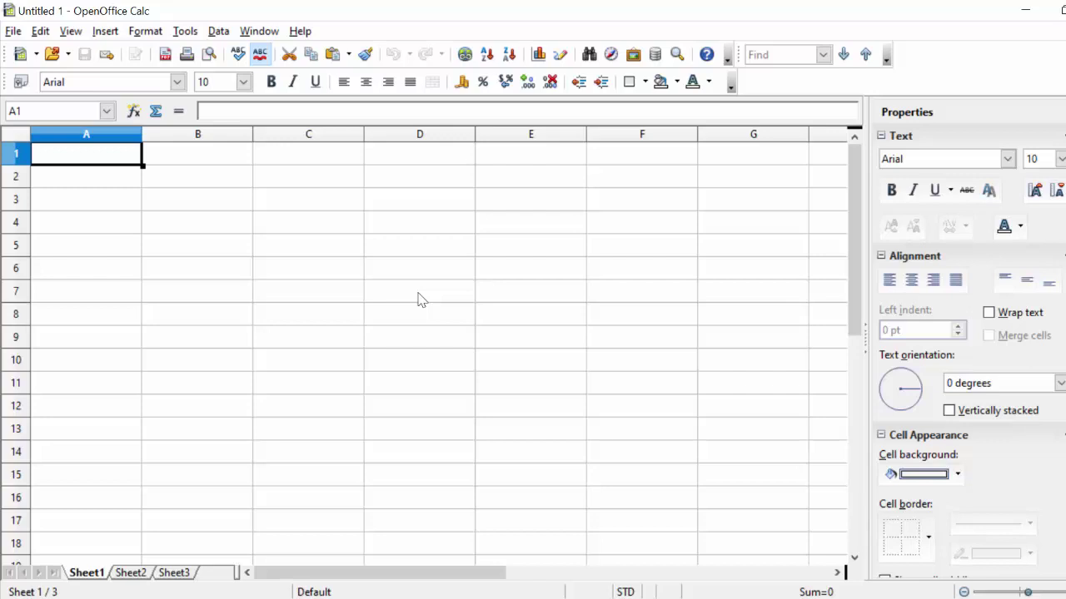
{"action": "left_click", "coordinate": [216, 218]}
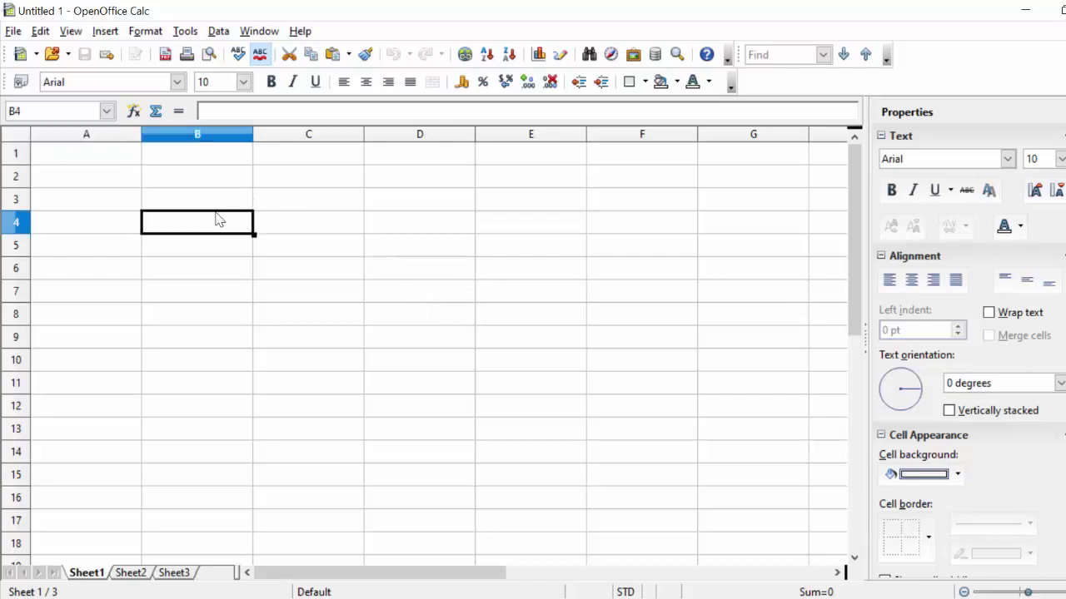
{"action": "type", "text": "66"}
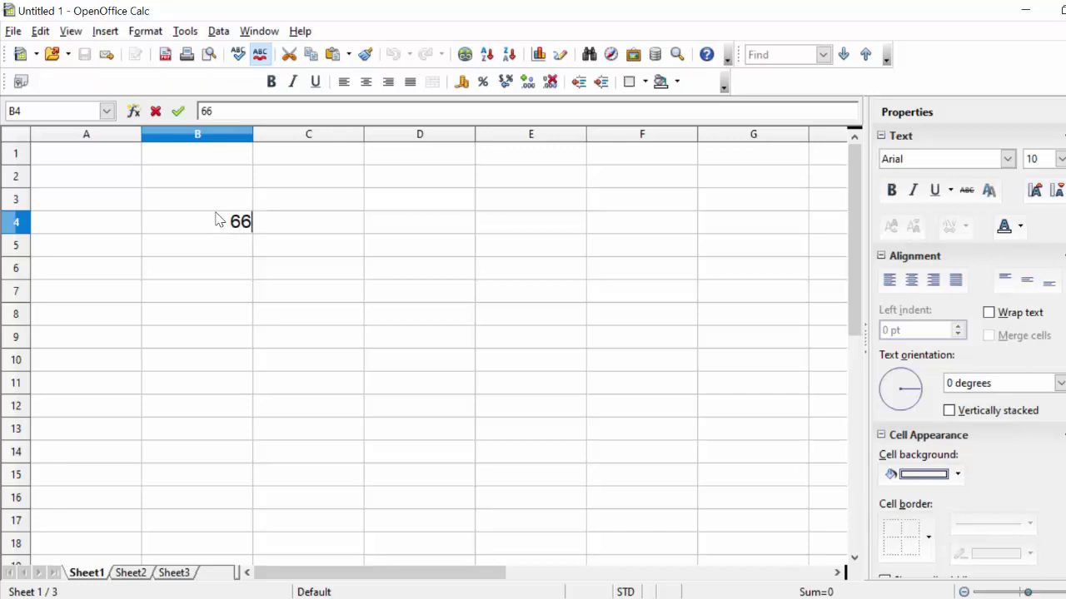
{"action": "key", "text": "Tab"}
{"action": "type", "text": "8"}
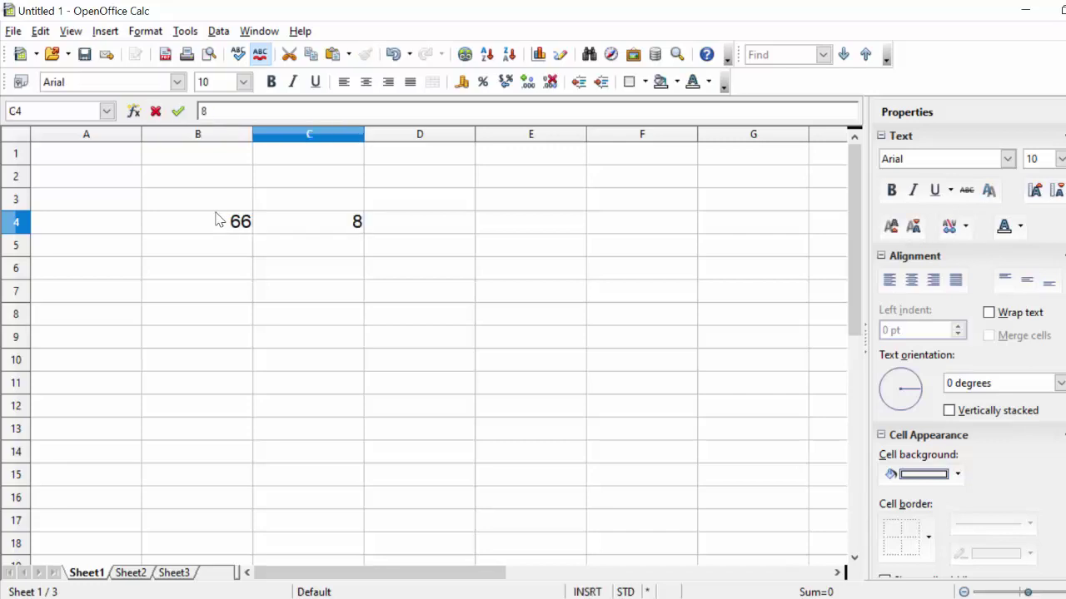
{"action": "key", "text": "Tab"}
- Enter =sum(B4:C4) in D4 so it totals 74
{"action": "type", "text": "="}
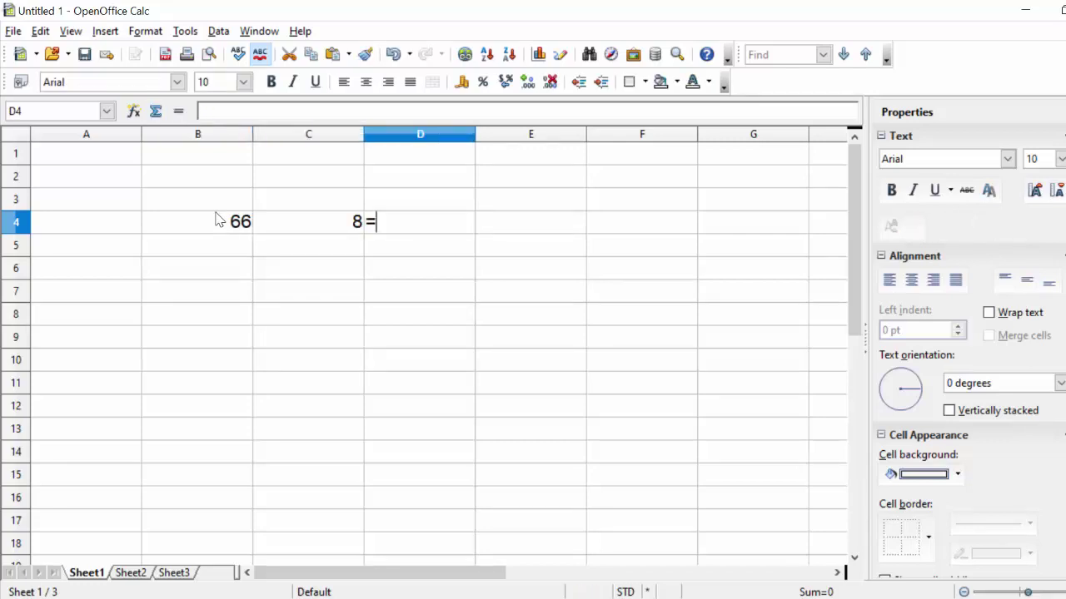
{"action": "type", "text": "su"}
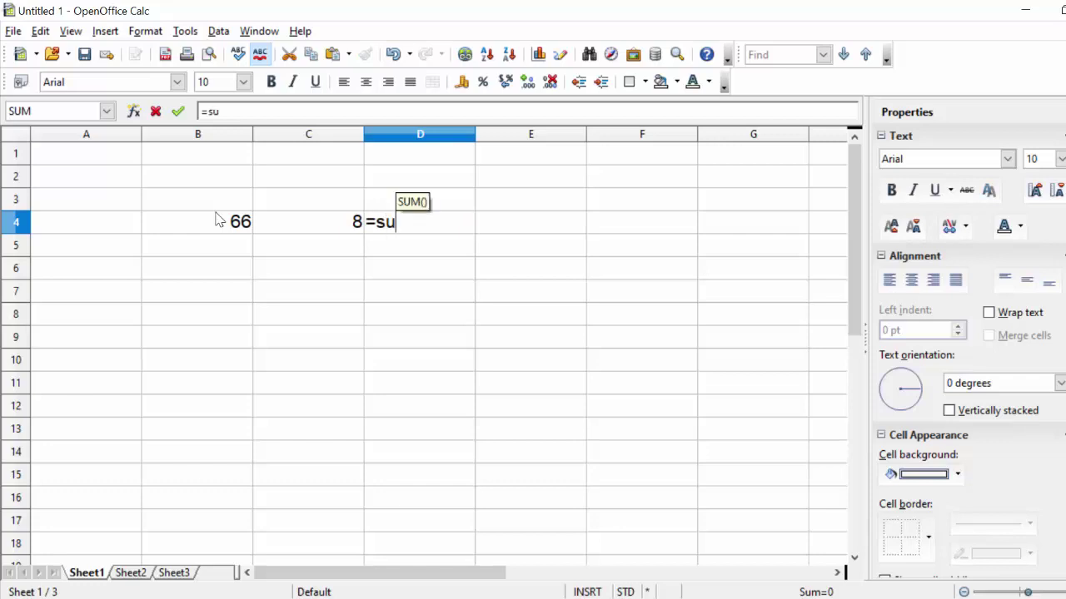
{"action": "type", "text": "n"}
{"action": "key", "text": "BackSpace"}
{"action": "type", "text": "m"}
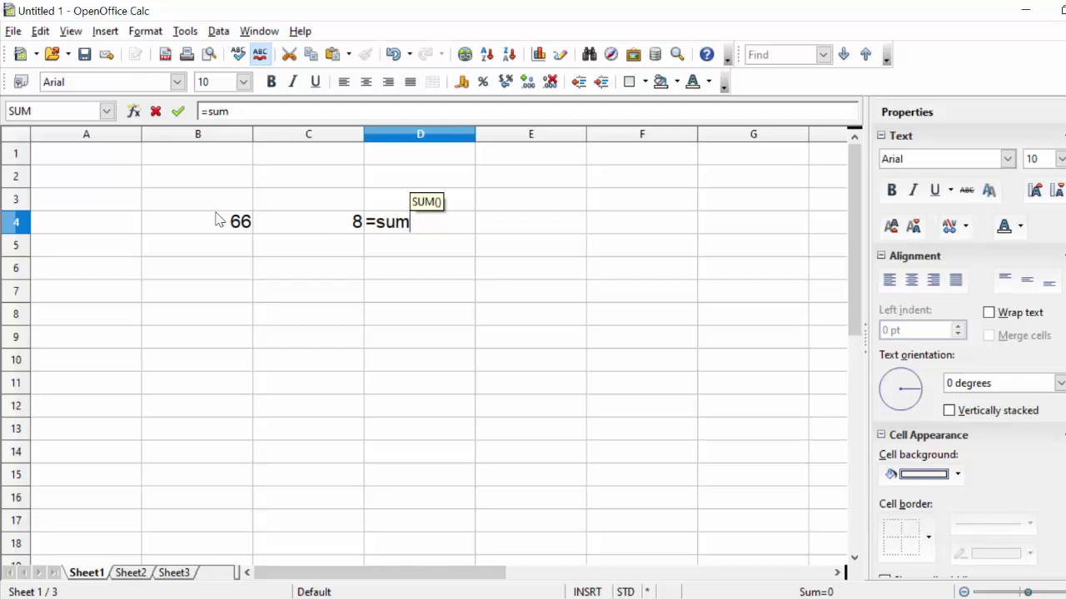
{"action": "type", "text": "("}
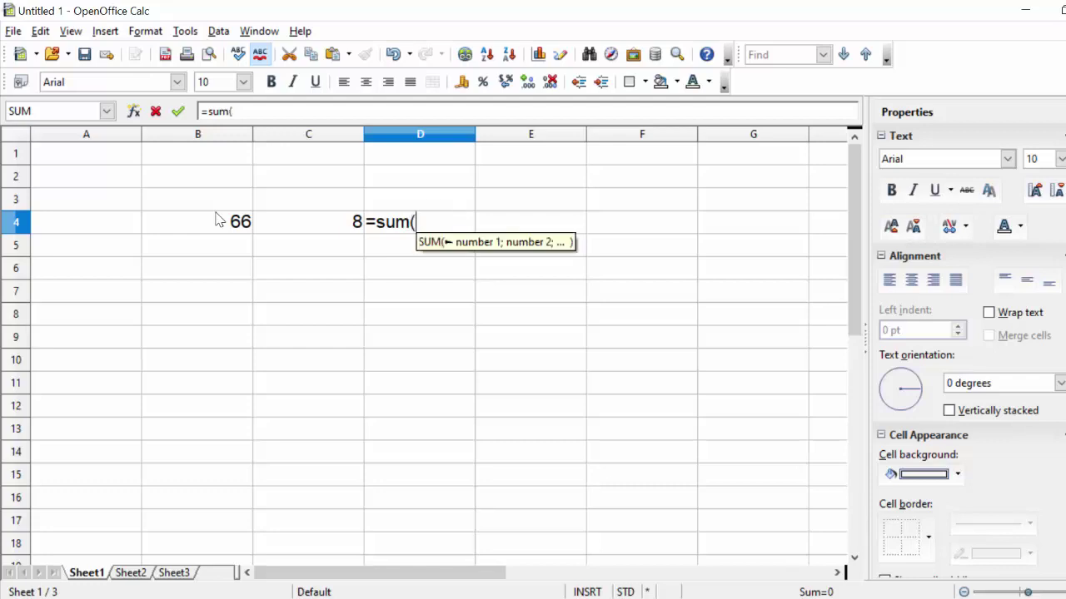
{"action": "left_click", "coordinate": [208, 228]}
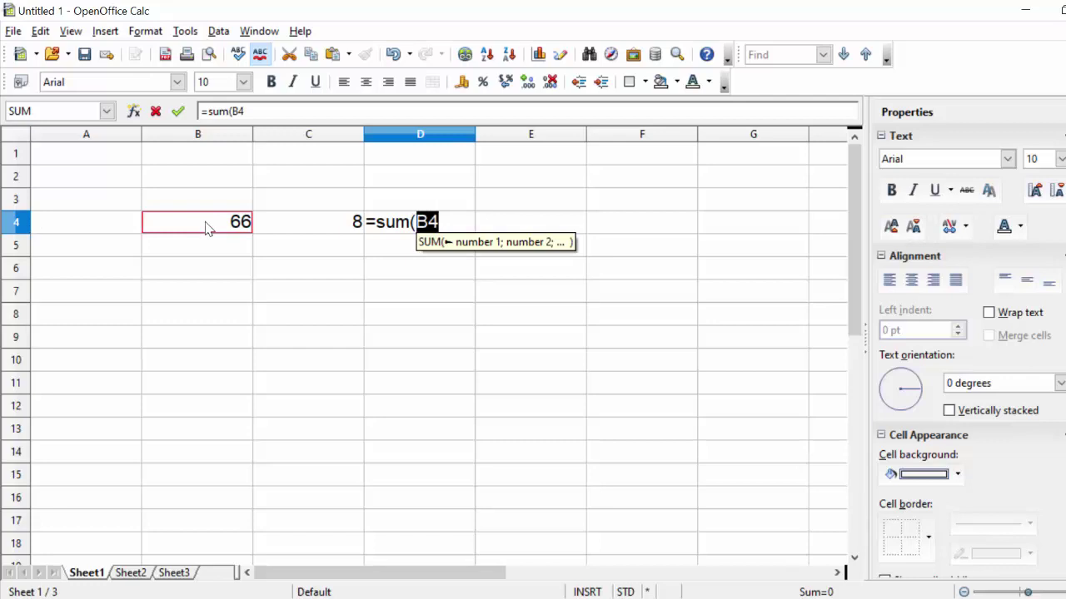
{"action": "left_click_drag", "start_coordinate": [209, 229], "coordinate": [287, 225]}
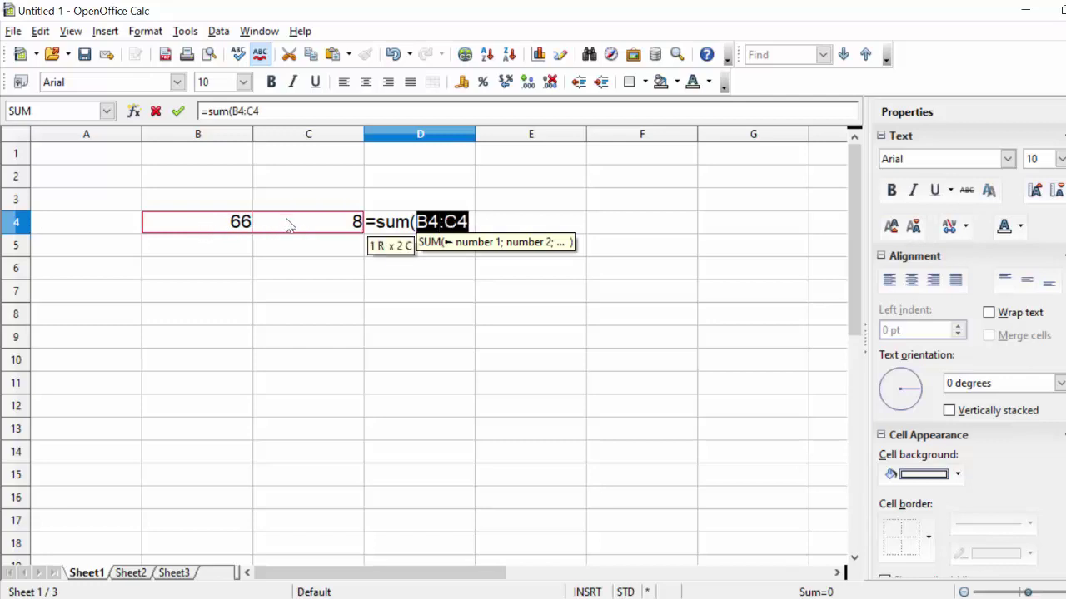
{"action": "type", "text": ")"}
{"action": "key", "text": "Return"}
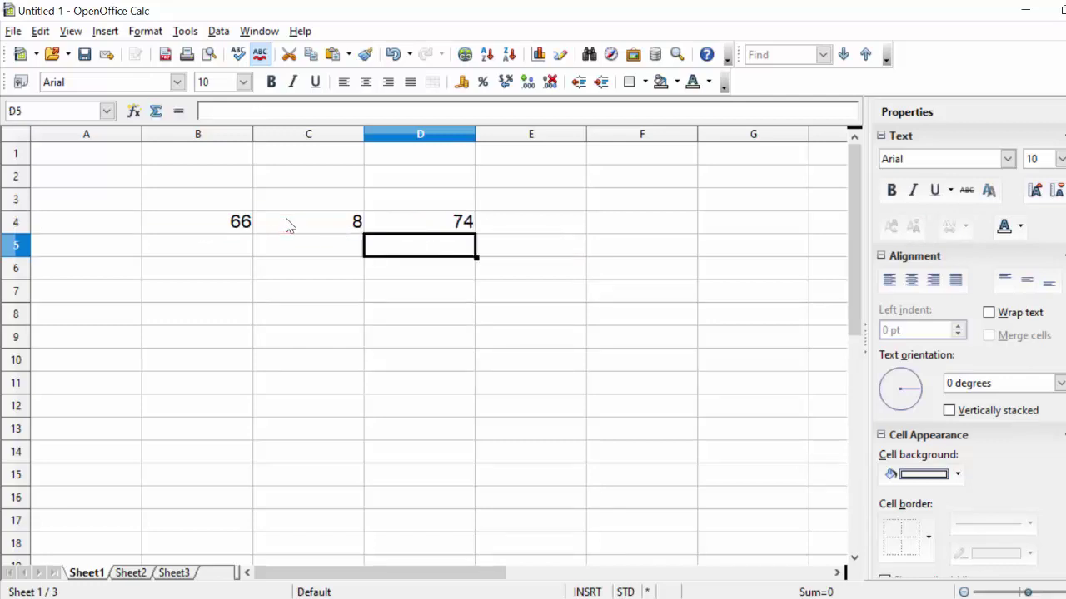
- In Excel's Book1, re-enter G3 as =SUM(E3:F3) so it shows 74
{"action": "mouse_move", "coordinate": [697, 598]}
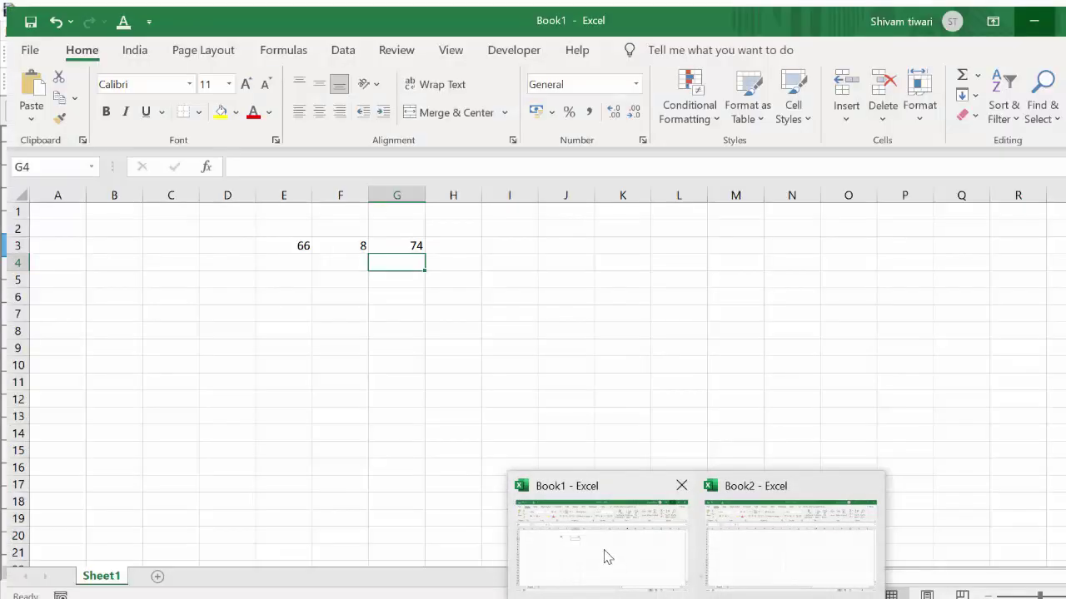
{"action": "left_click", "coordinate": [605, 553]}
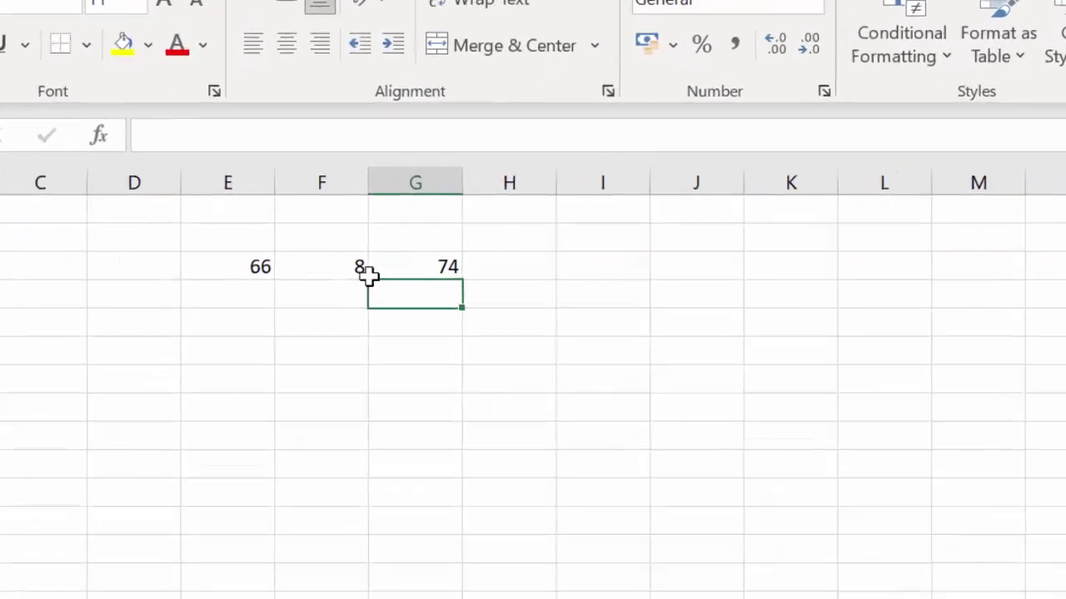
{"action": "left_click", "coordinate": [398, 246]}
{"action": "key", "text": "BackSpace"}
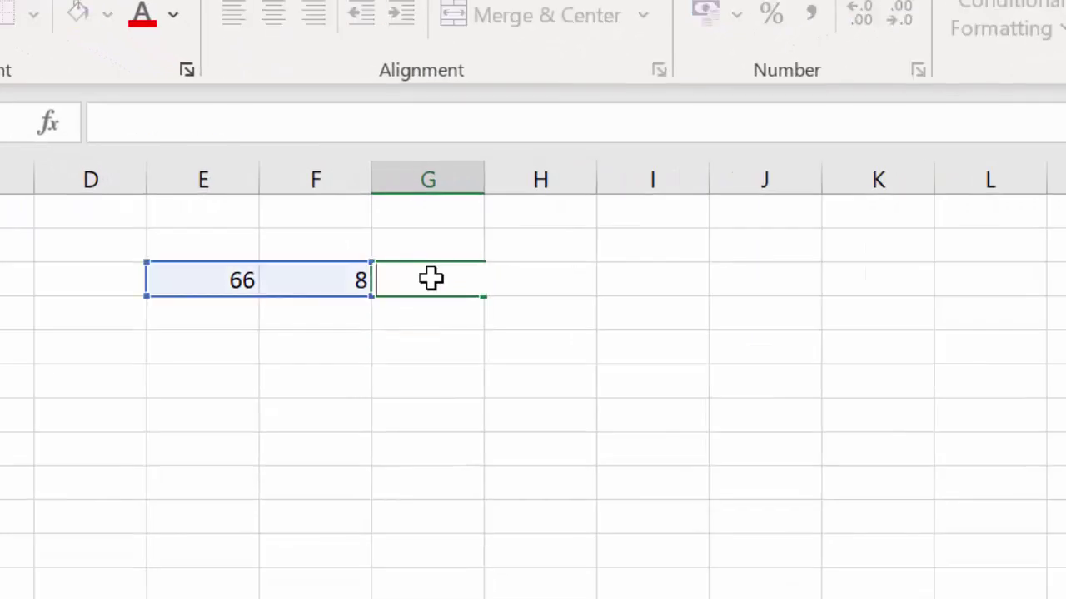
{"action": "type", "text": "=sun"}
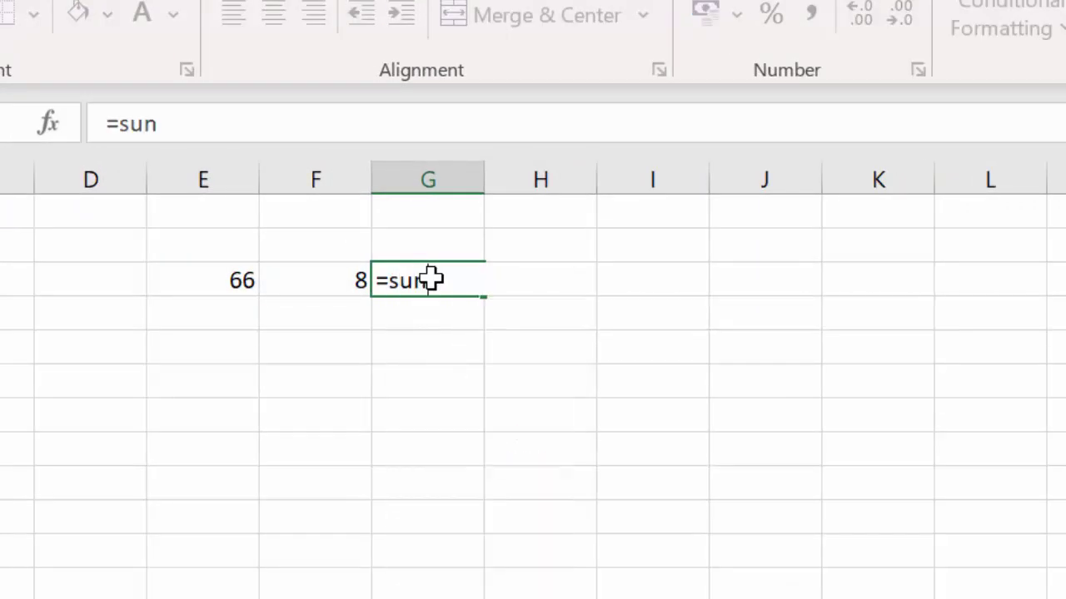
{"action": "key", "text": "BackSpace"}
{"action": "type", "text": "m"}
{"action": "key", "text": "Tab"}
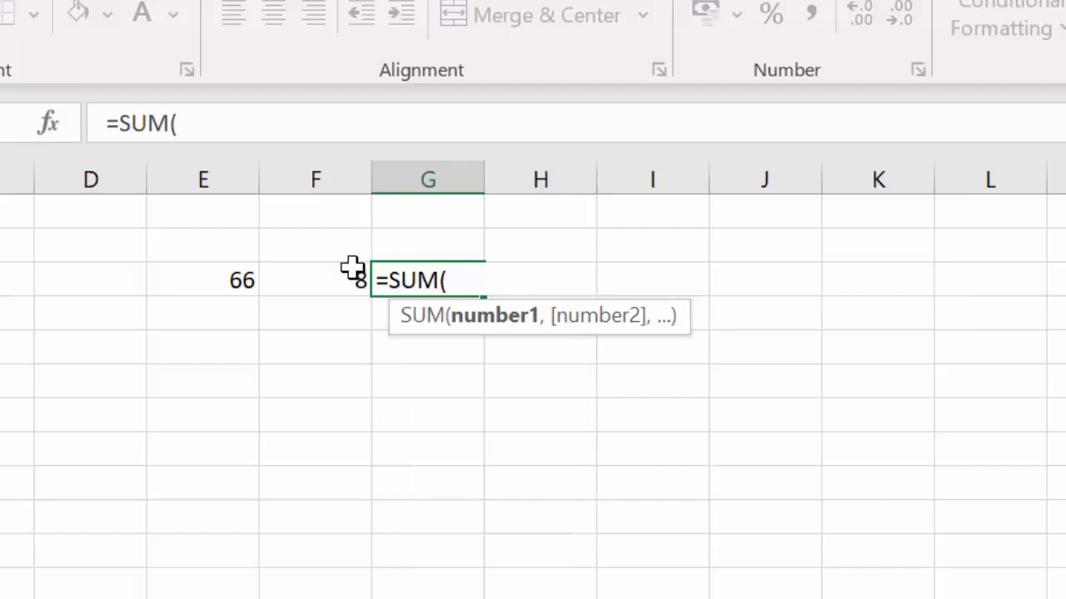
{"action": "left_click", "coordinate": [228, 281]}
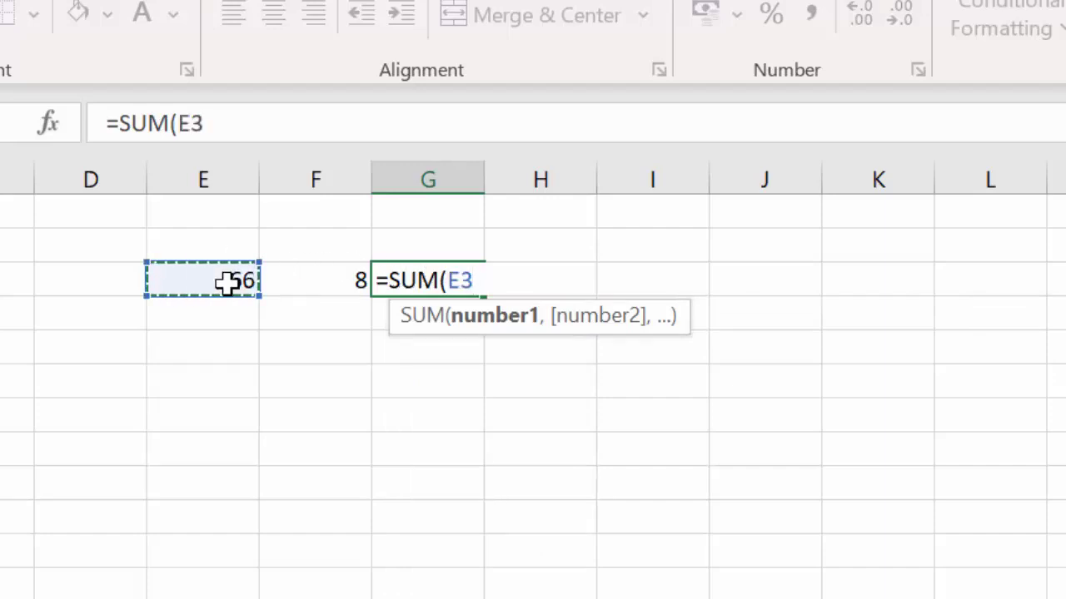
{"action": "left_click_drag", "start_coordinate": [228, 282], "coordinate": [291, 279]}
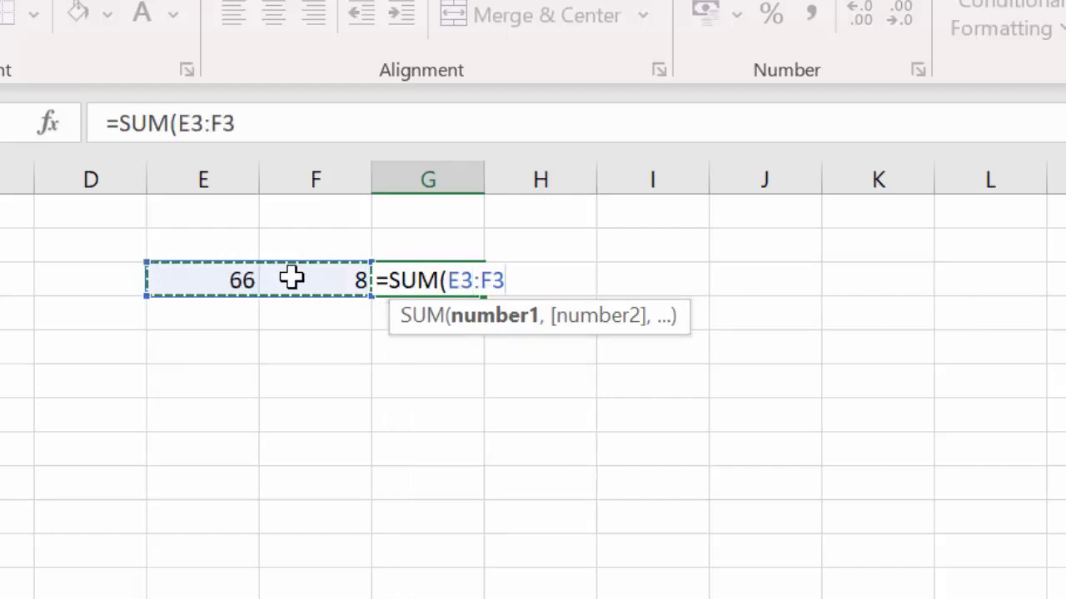
{"action": "key", "text": "Return"}
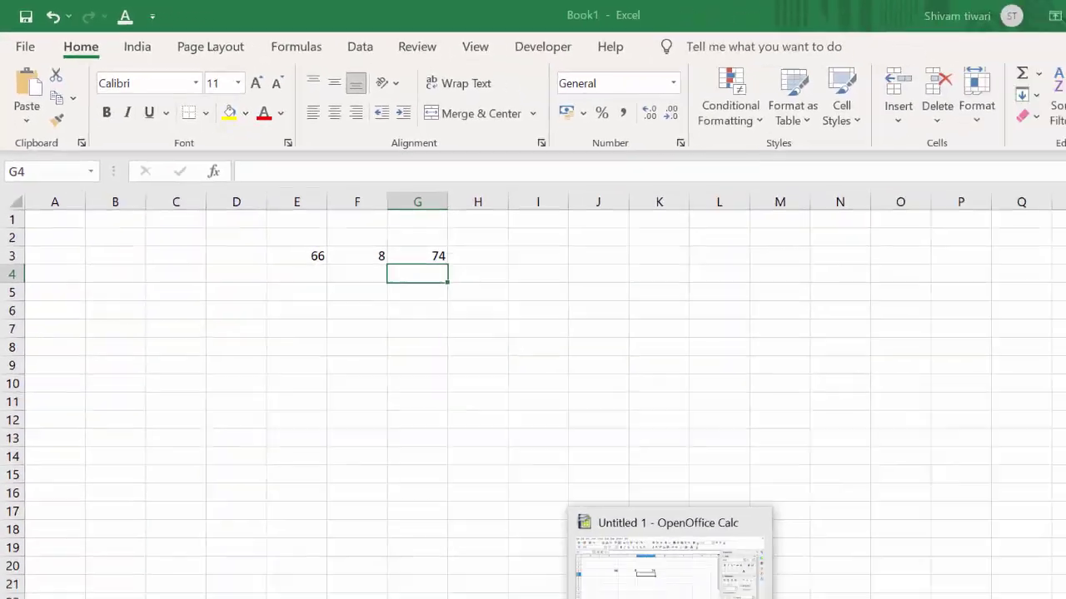
- Close the Calc spreadsheet without saving and start a new presentation from the Start Center
{"action": "left_click", "coordinate": [666, 575]}
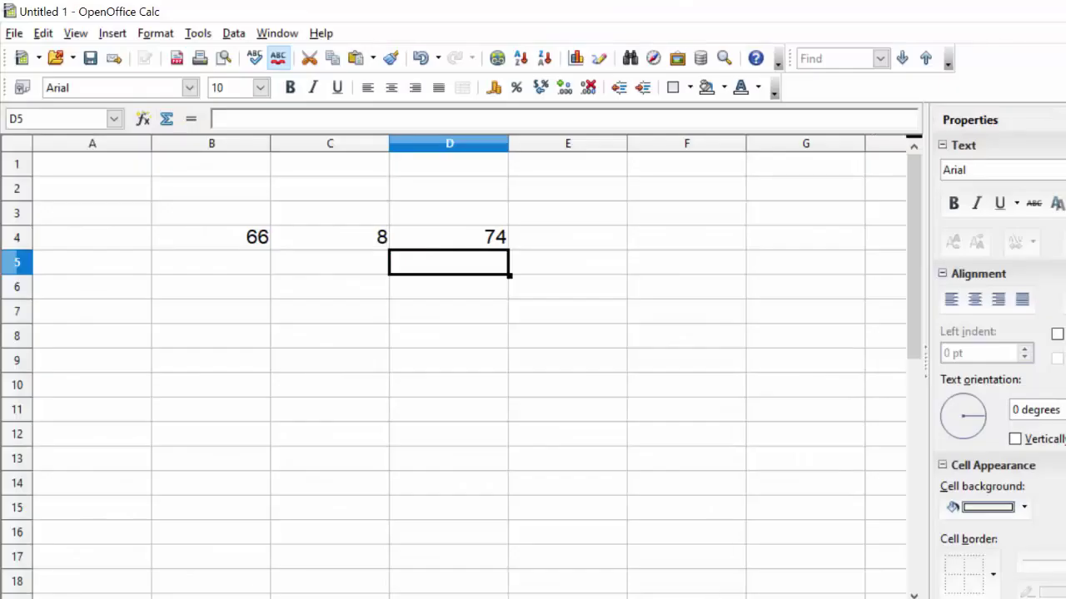
{"action": "key", "text": "alt+F4"}
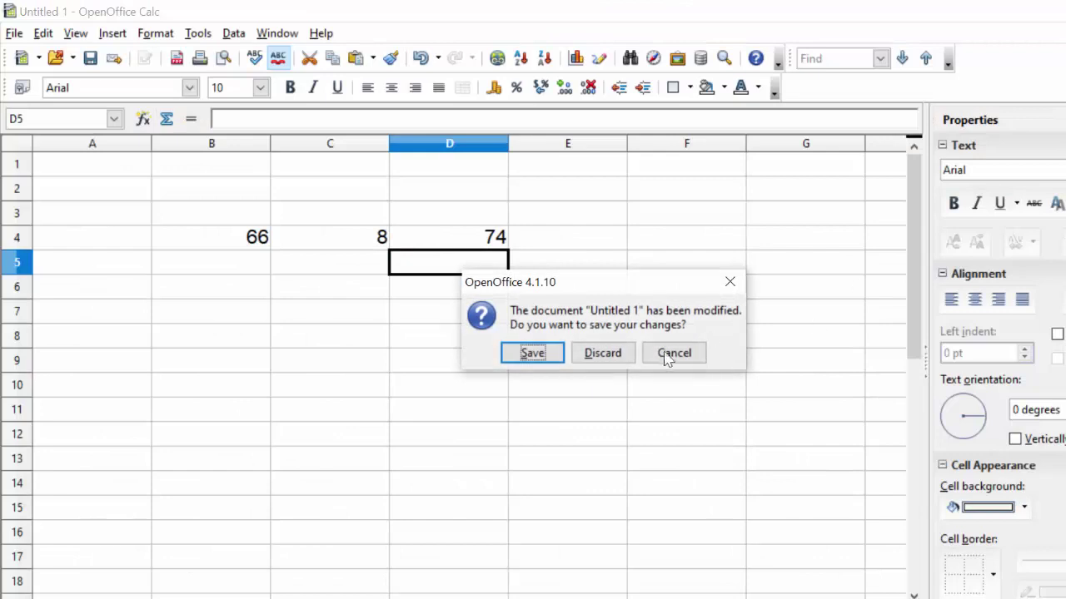
{"action": "left_click", "coordinate": [626, 350]}
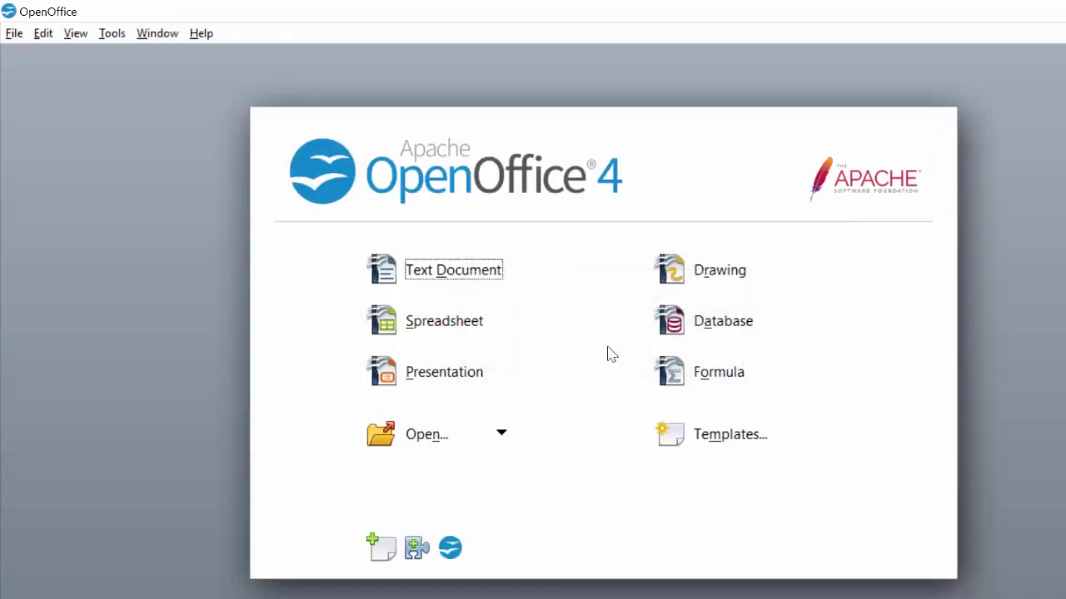
{"action": "left_click", "coordinate": [408, 366]}
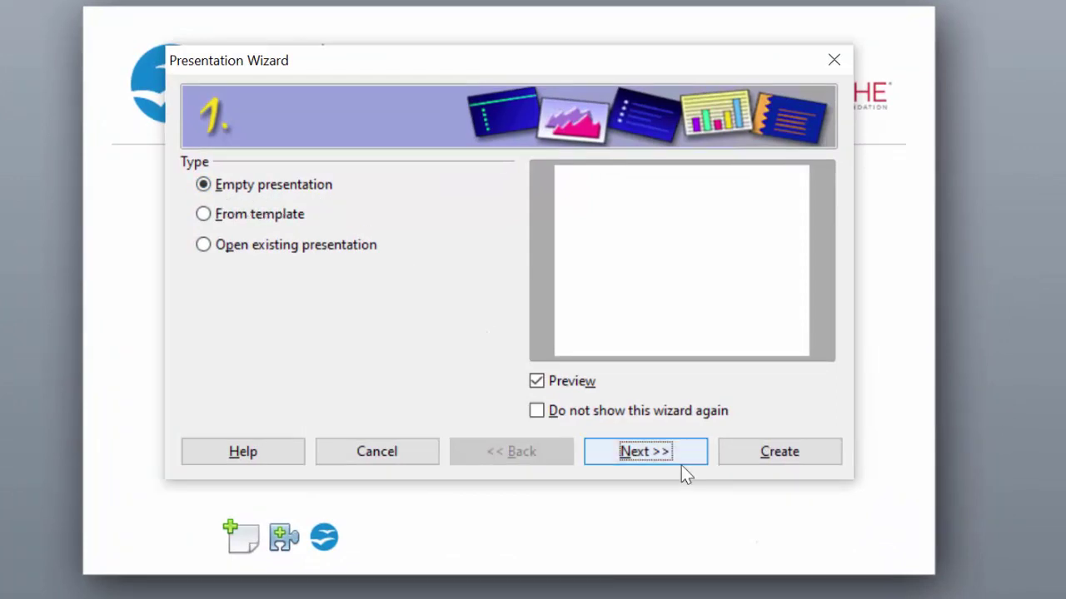
- Pick the Blue Lines and Gradients design in the Presentation Wizard and create the presentation
{"action": "left_click", "coordinate": [645, 451]}
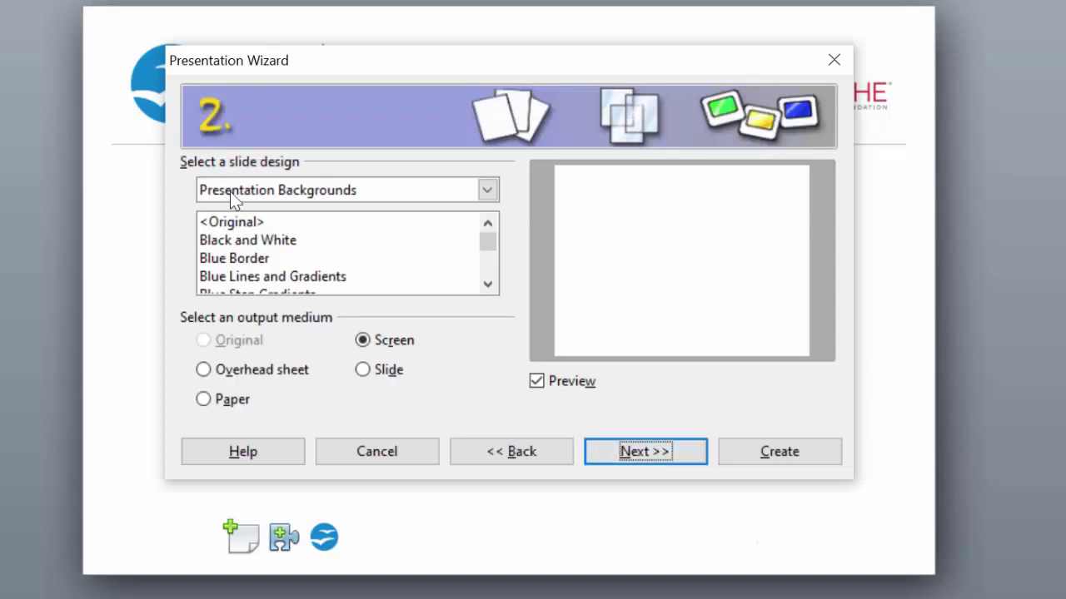
{"action": "left_click", "coordinate": [261, 258]}
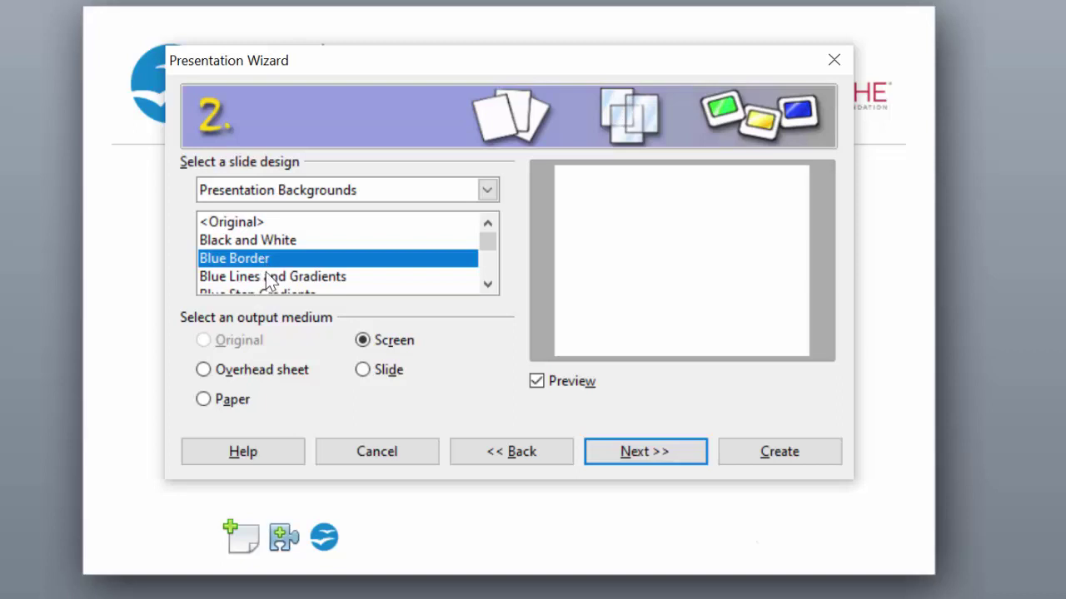
{"action": "left_click", "coordinate": [270, 278]}
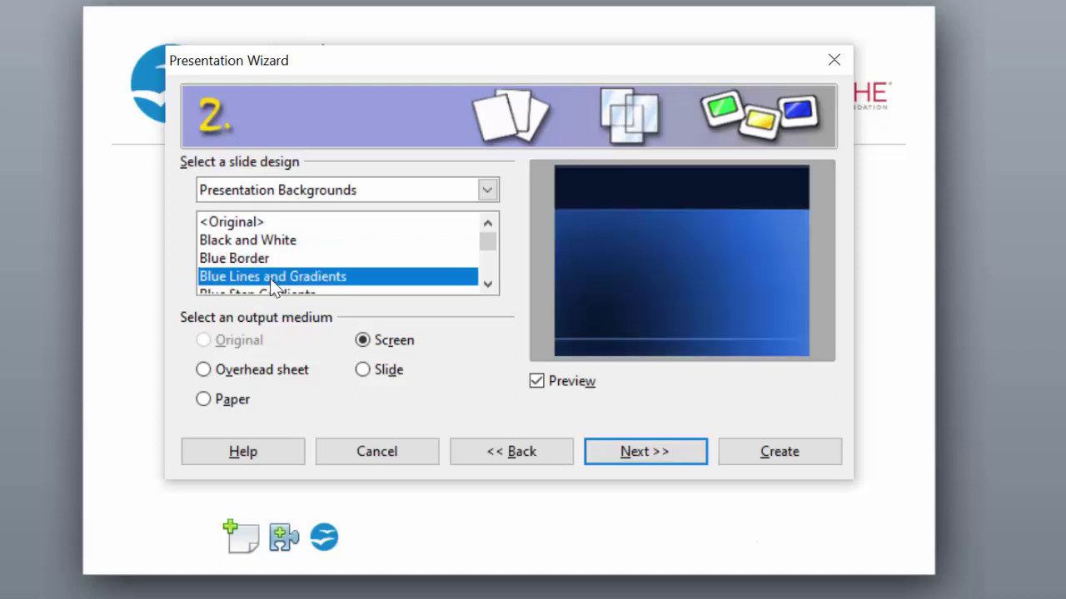
{"action": "left_click", "coordinate": [652, 452]}
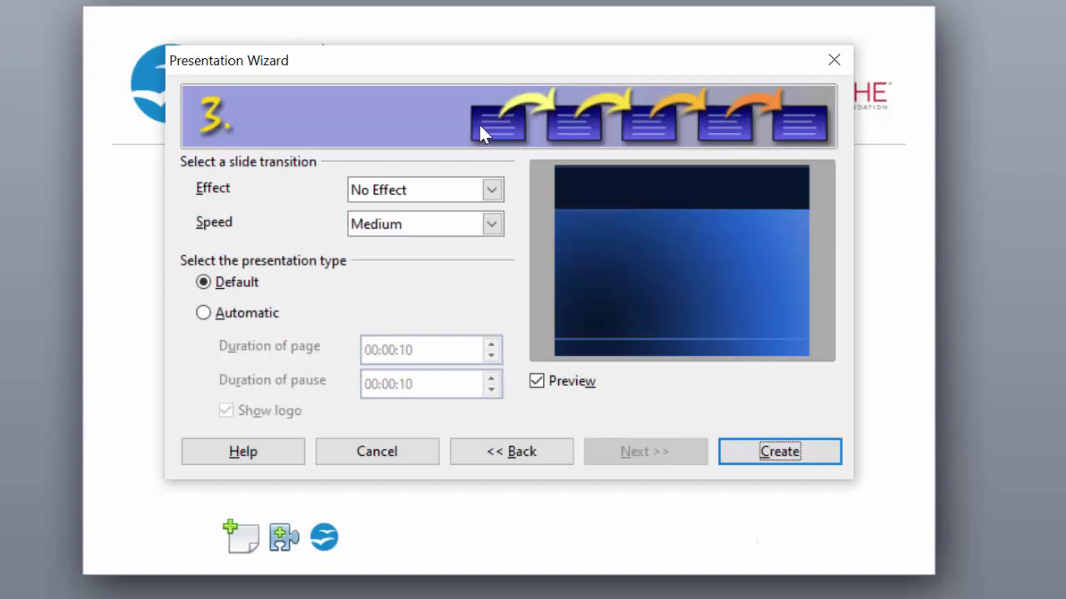
{"action": "left_click", "coordinate": [764, 453]}
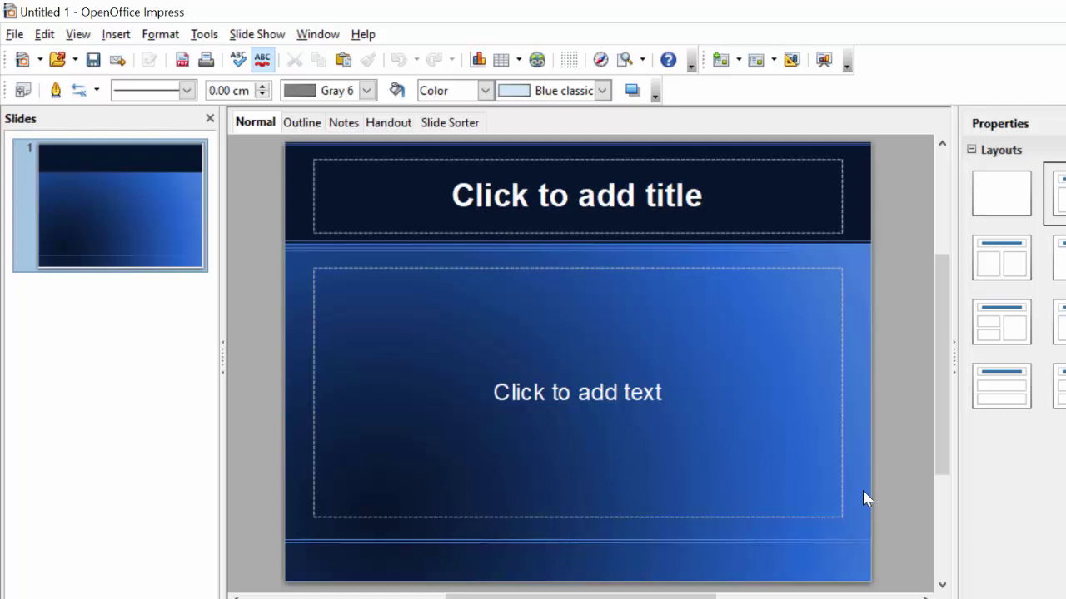
- Launch PowerPoint from a Start search for 'power', then close it with Don't Save
{"action": "key", "text": "super"}
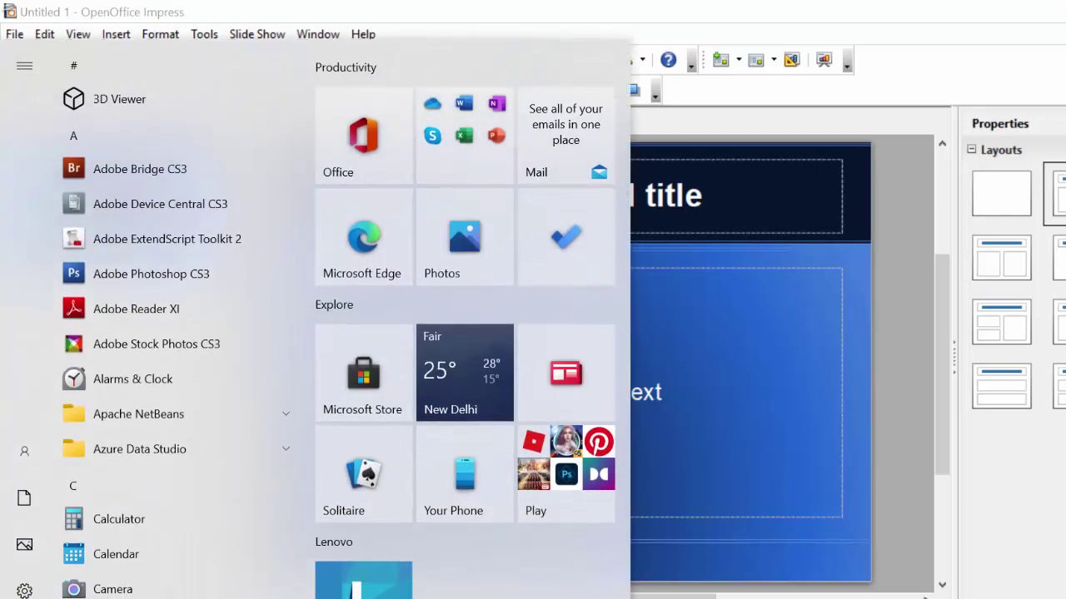
{"action": "type", "text": "power"}
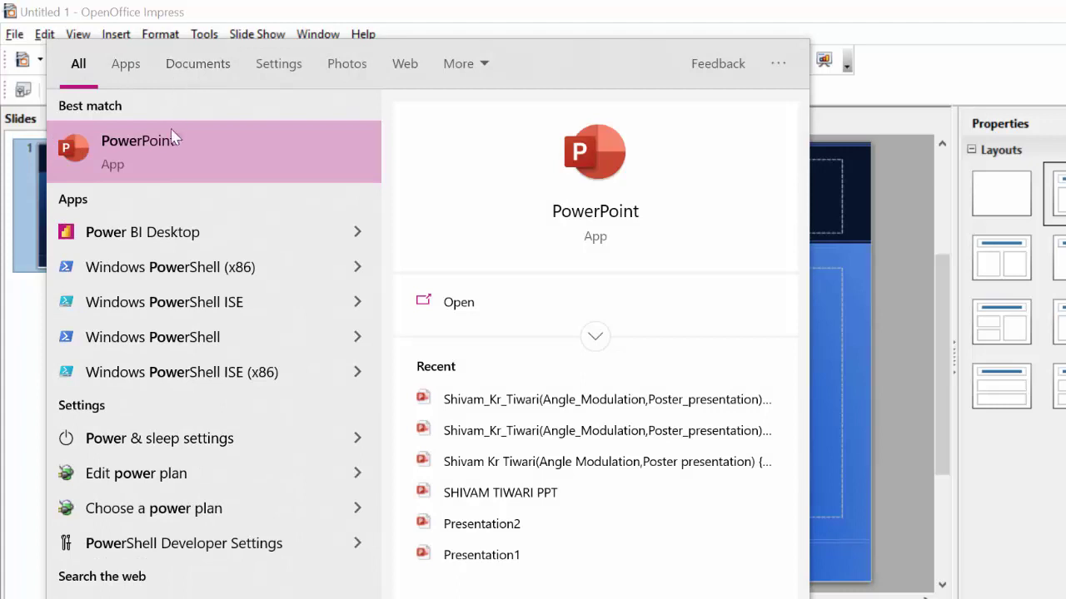
{"action": "left_click", "coordinate": [165, 151]}
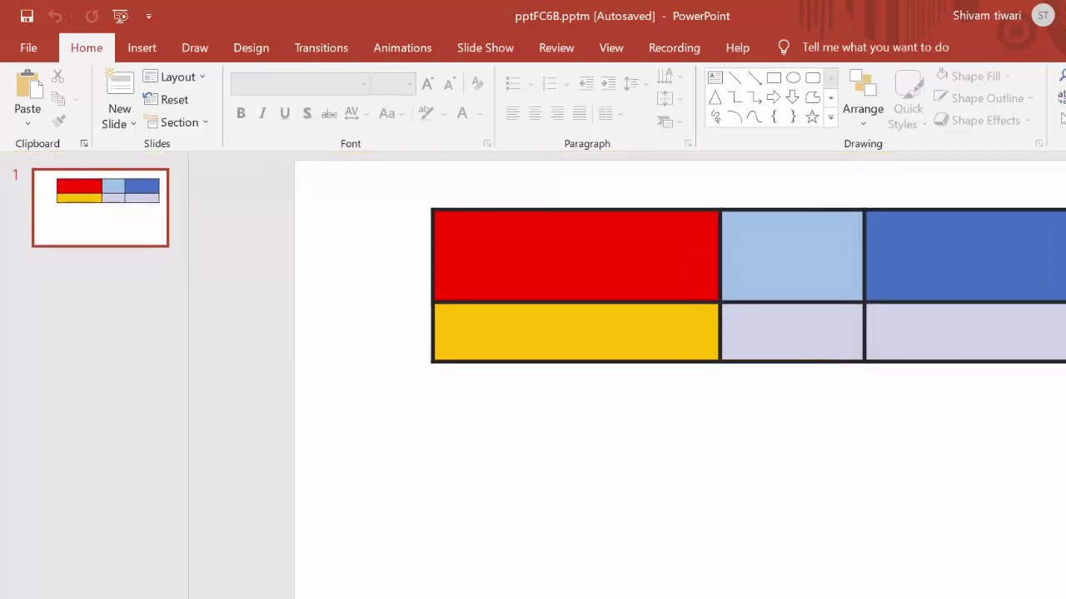
{"action": "key", "text": "alt+F4"}
{"action": "left_click", "coordinate": [677, 386]}
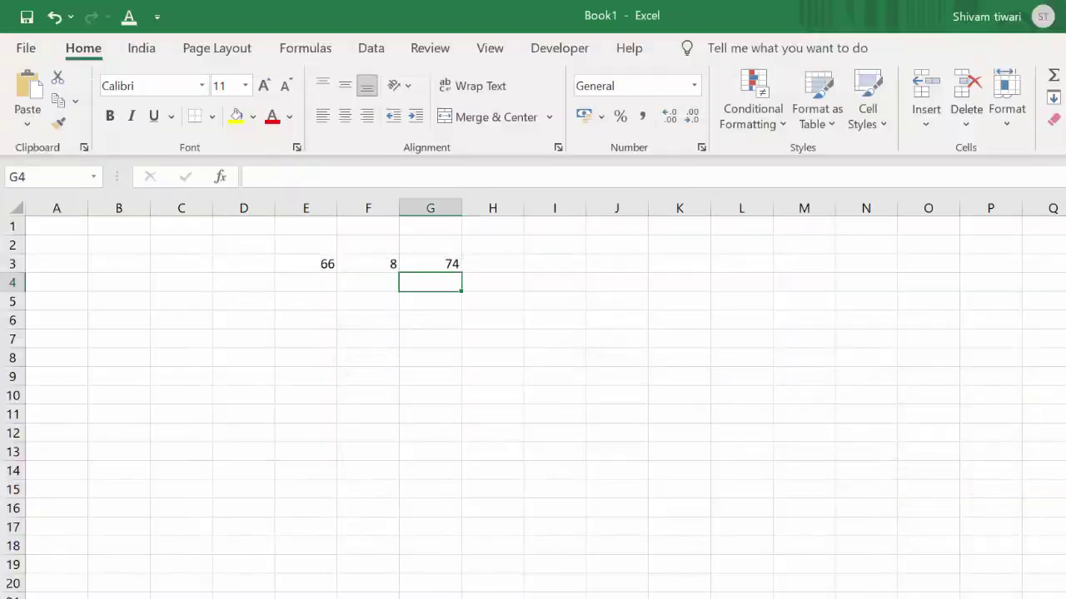
- Return to Impress and cancel the close prompt so the untitled presentation stays open
{"action": "key", "text": "alt+Tab"}
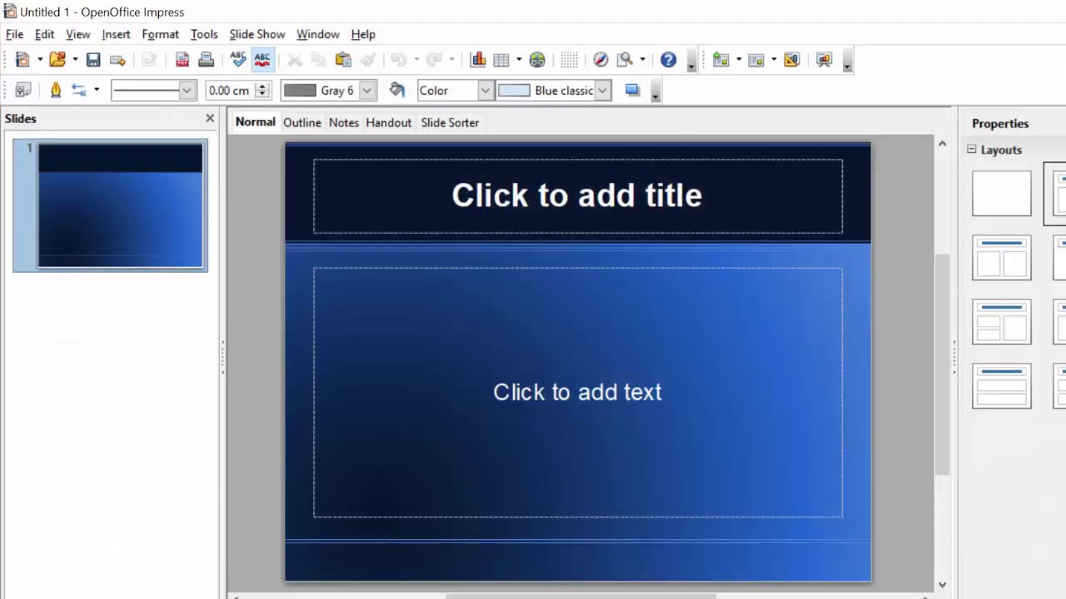
{"action": "key", "text": "ctrl+w"}
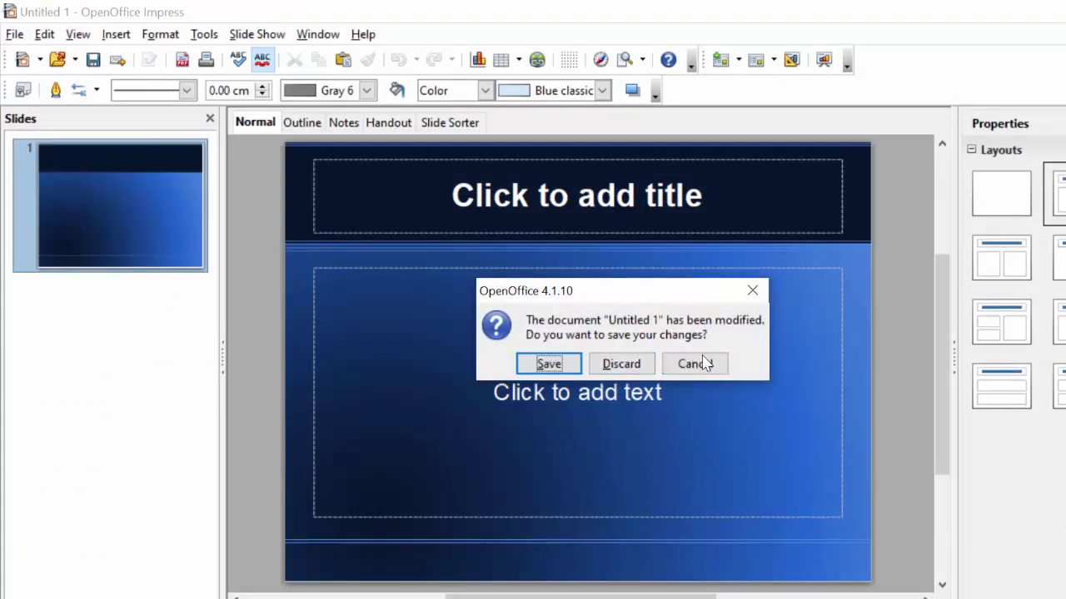
{"action": "left_click", "coordinate": [703, 366]}
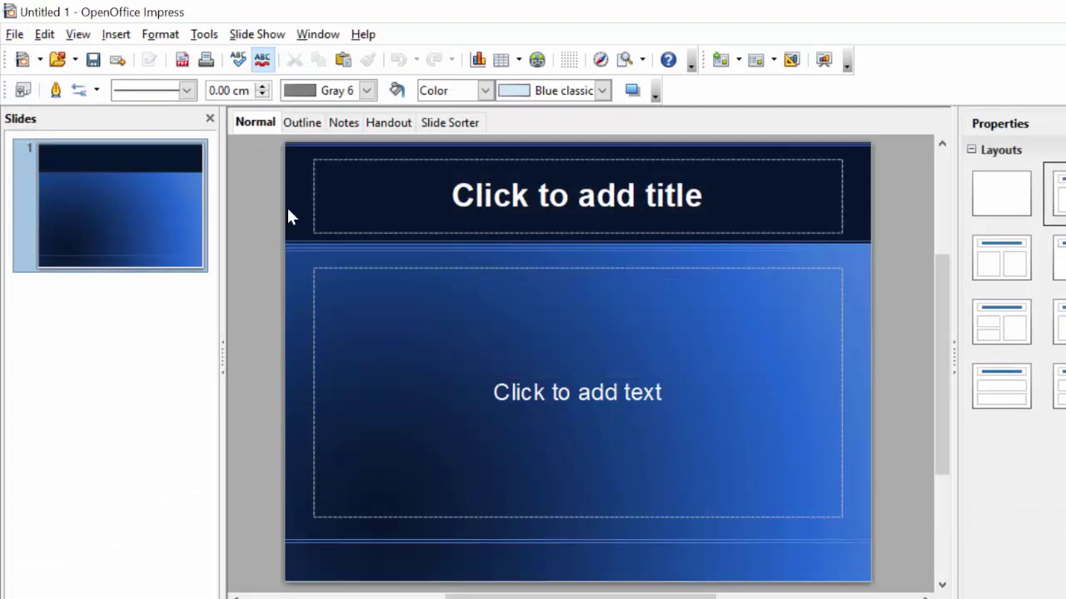
- Save the presentation as 'presentation' in ODF Presentation (.odp) format
{"action": "left_click", "coordinate": [15, 34]}
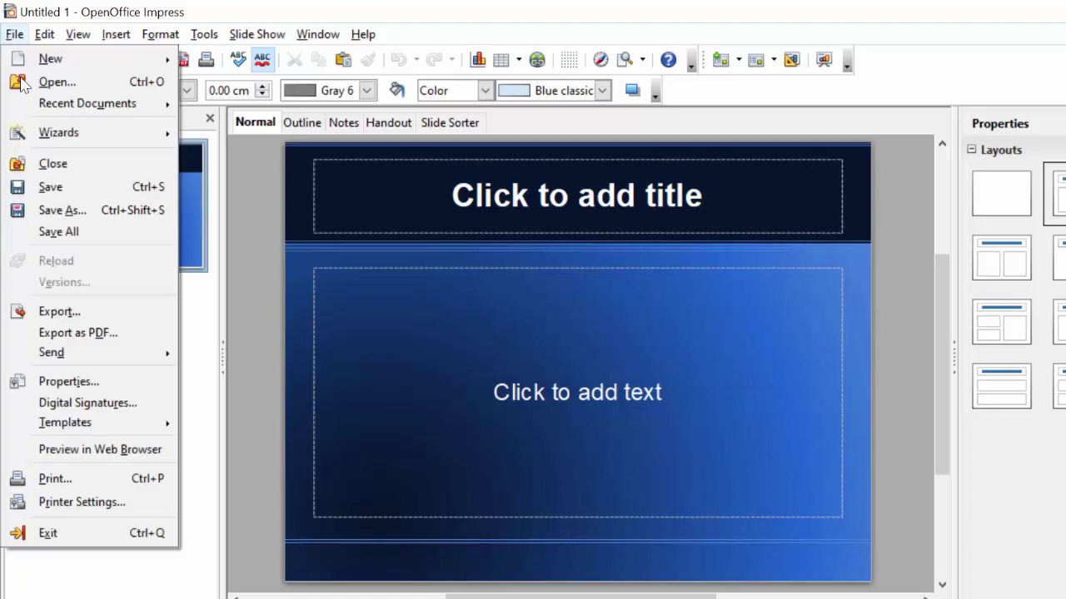
{"action": "left_click", "coordinate": [57, 185]}
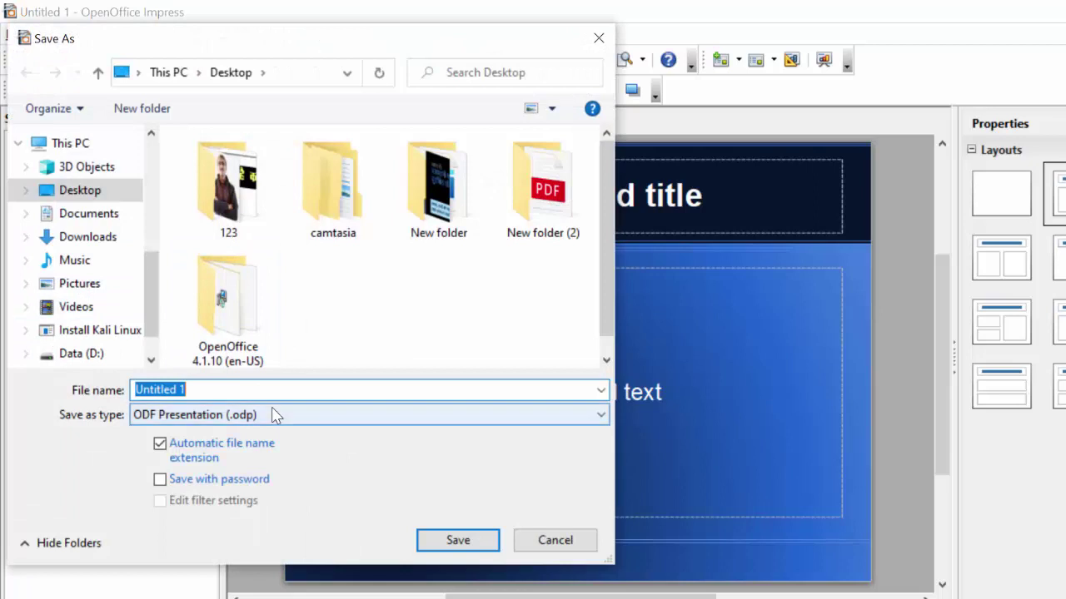
{"action": "key", "text": "BackSpace"}
{"action": "type", "text": "p"}
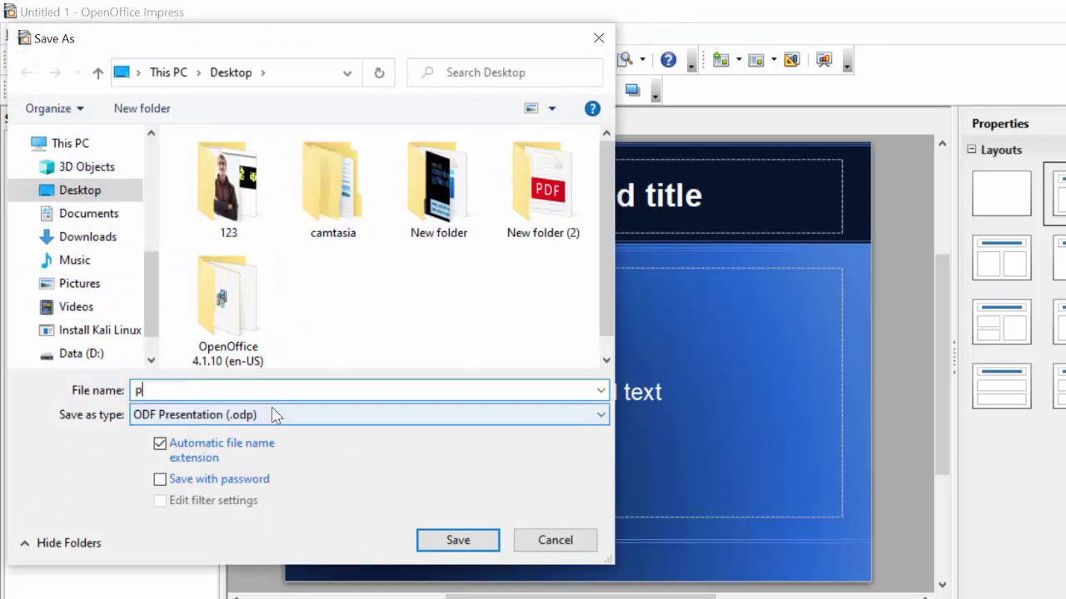
{"action": "type", "text": "resent"}
{"action": "type", "text": "ation"}
- Confirm the presentation save, then close Excel's Book1 without saving
{"action": "left_click", "coordinate": [442, 541]}
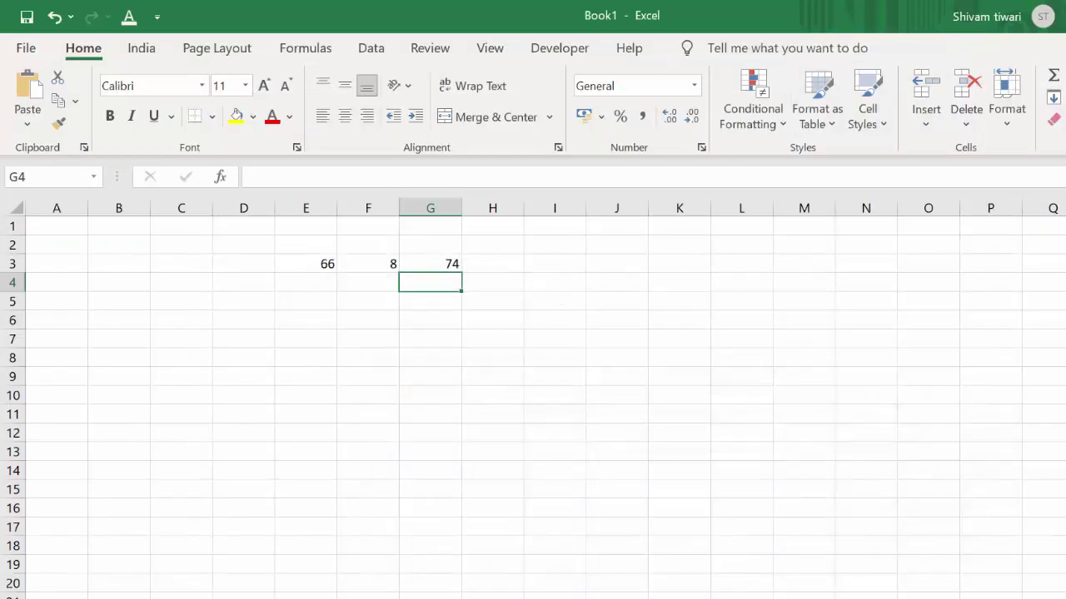
{"action": "key", "text": "ctrl+w"}
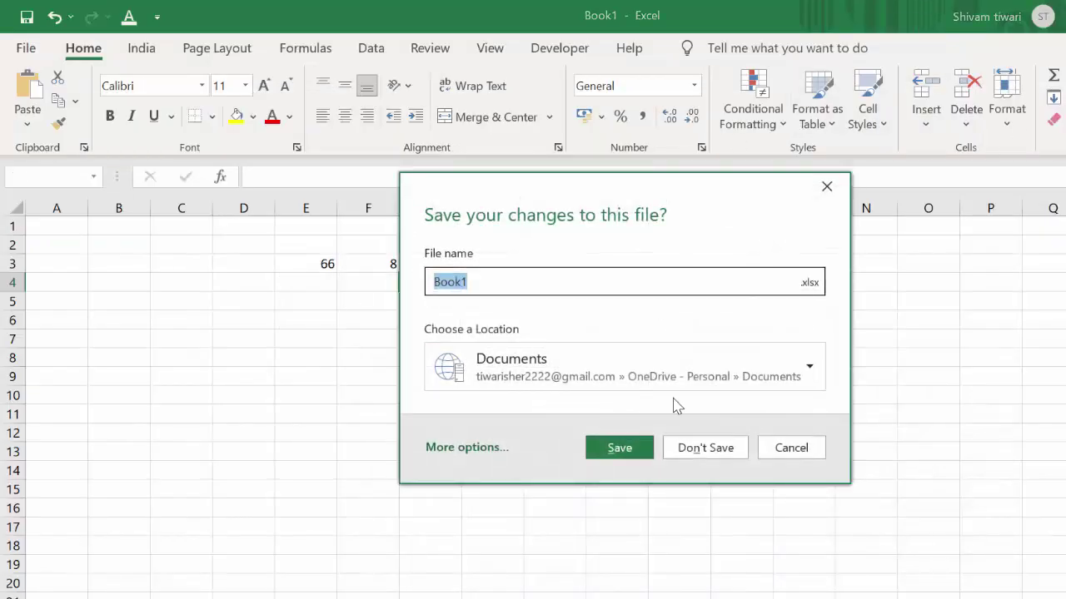
{"action": "left_click", "coordinate": [702, 450]}
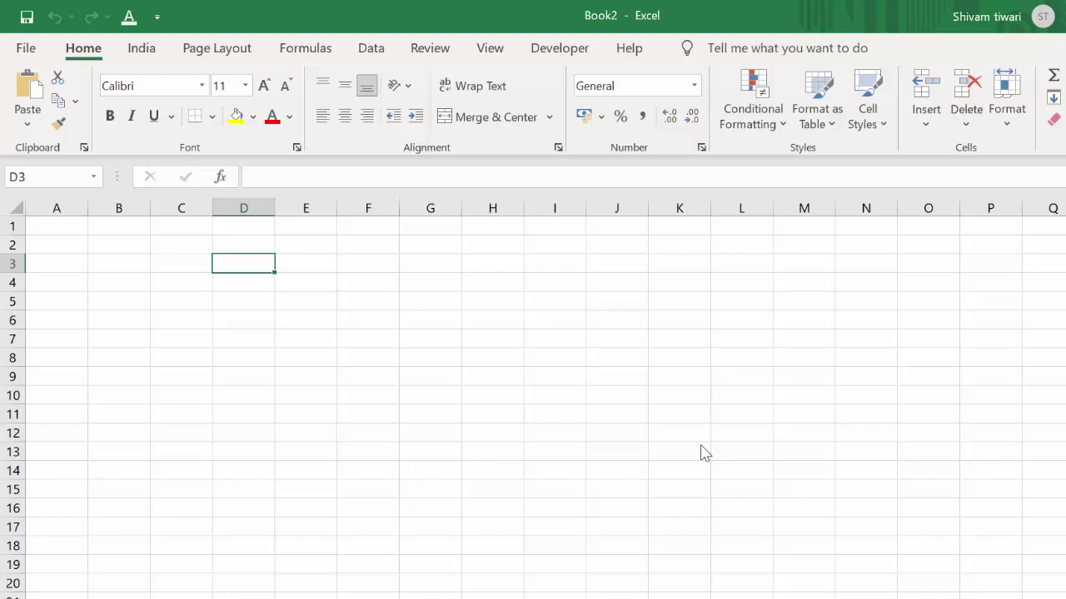
{"action": "key", "text": "super+d"}
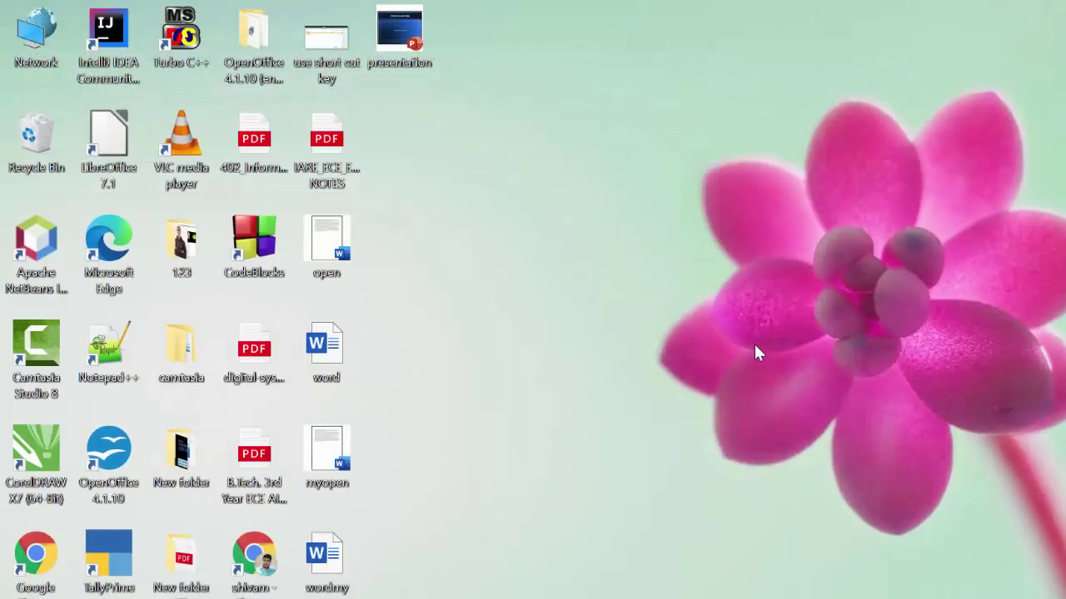
{"action": "left_click", "coordinate": [408, 19]}
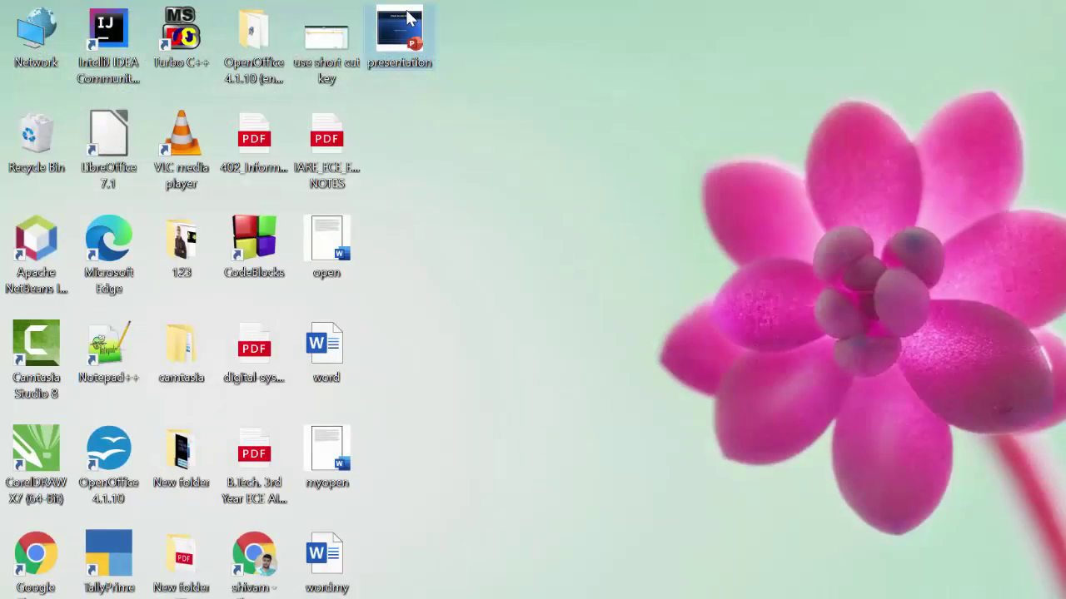
{"action": "right_click", "coordinate": [408, 18]}
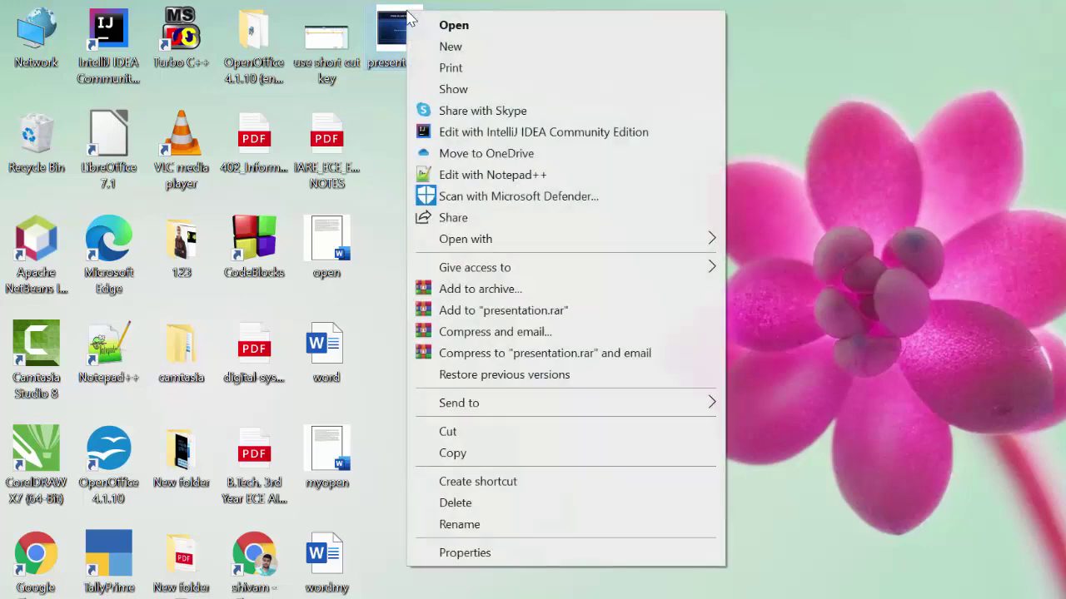
{"action": "left_click", "coordinate": [534, 556]}
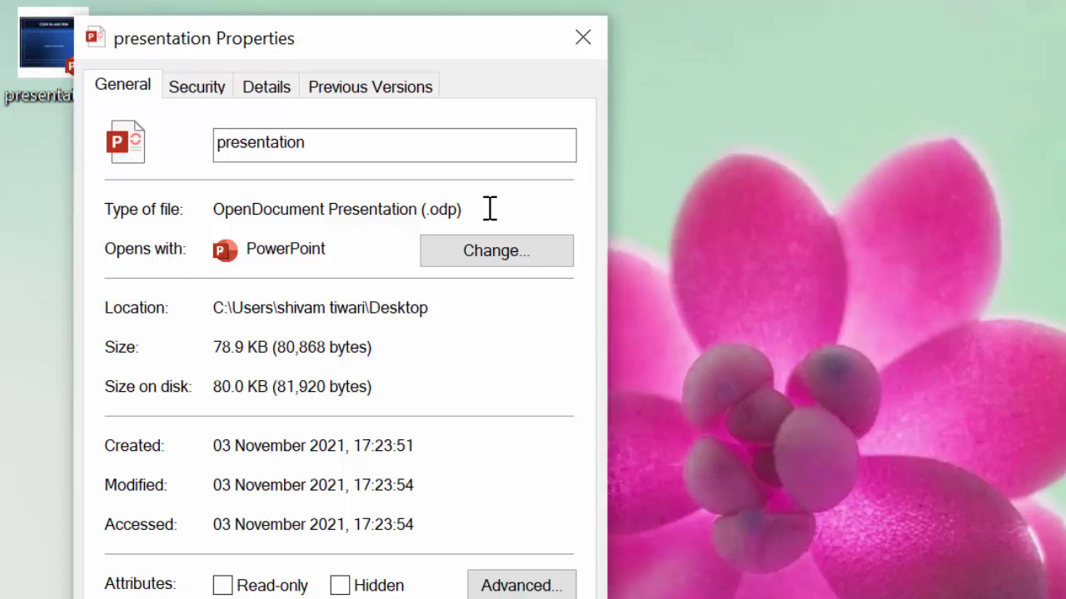
{"action": "left_click", "coordinate": [603, 40]}
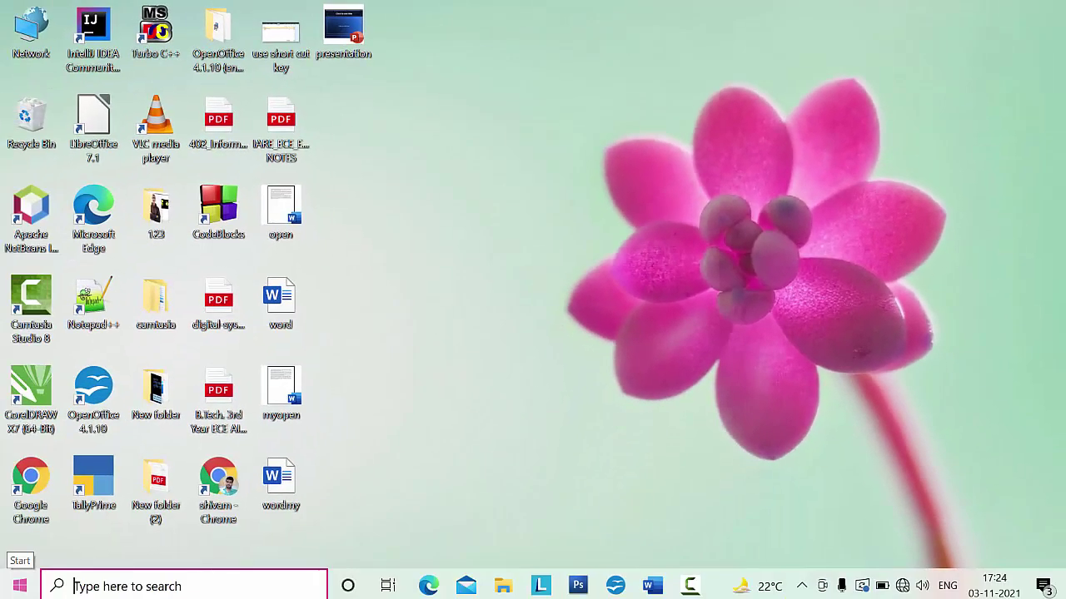
- Search the Start menu for 'powe' and launch PowerPoint
{"action": "left_click", "coordinate": [20, 585]}
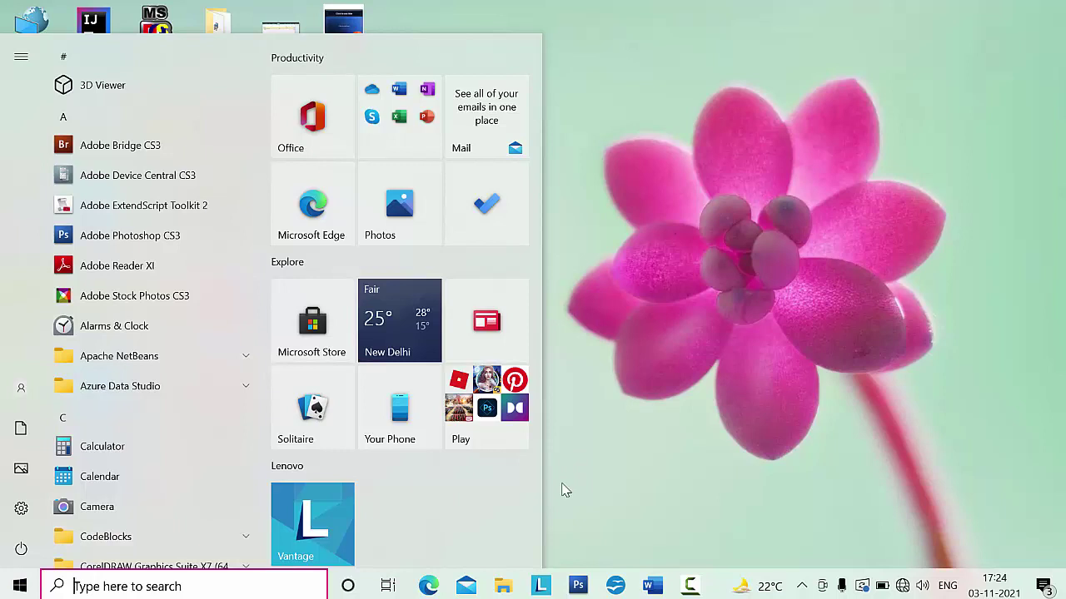
{"action": "type", "text": "p"}
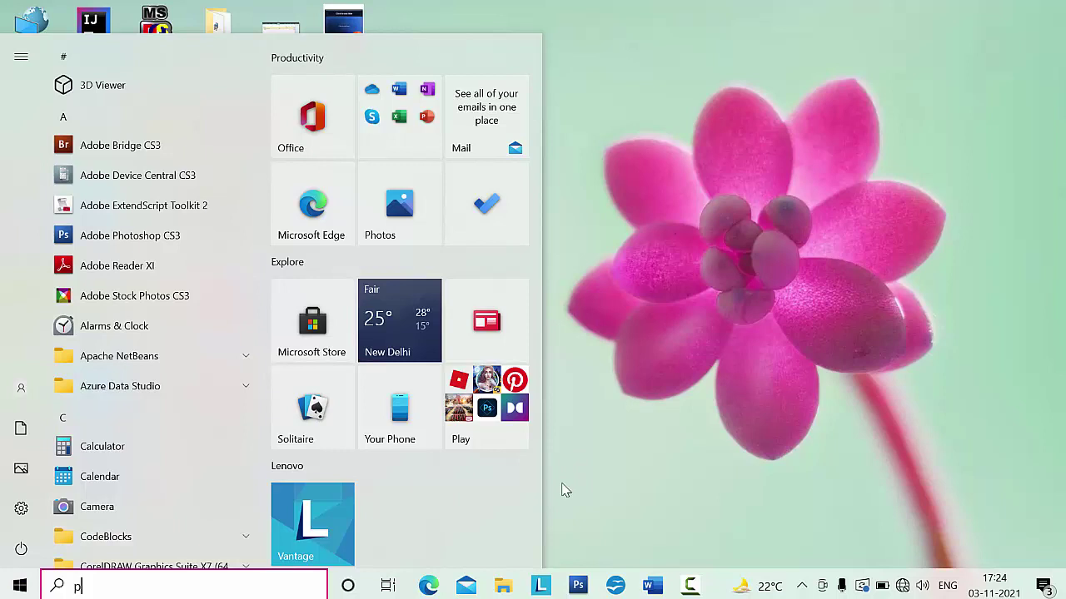
{"action": "type", "text": "owe"}
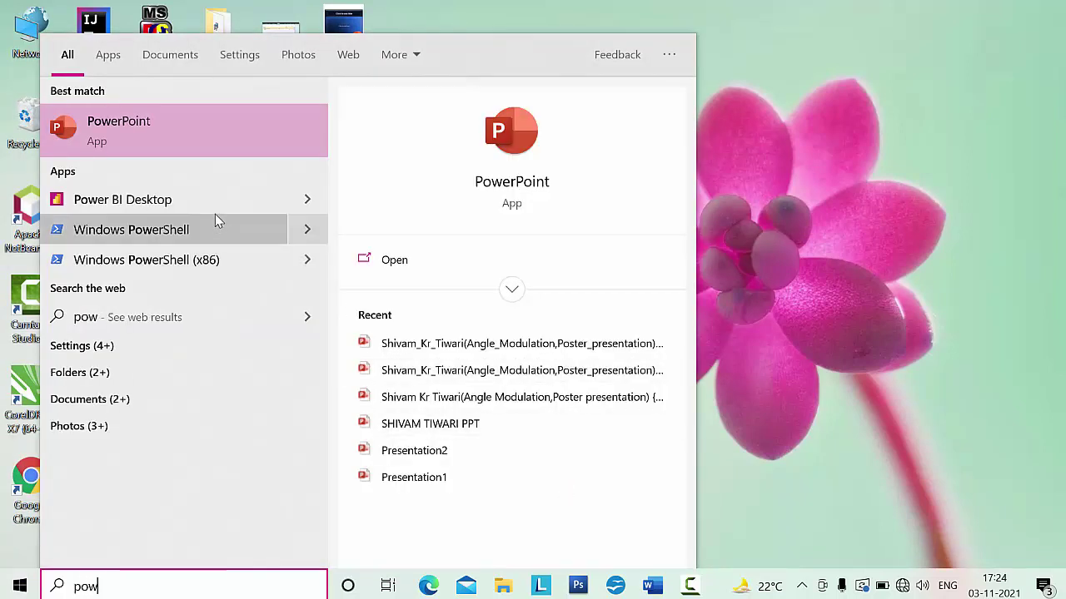
{"action": "left_click", "coordinate": [203, 131]}
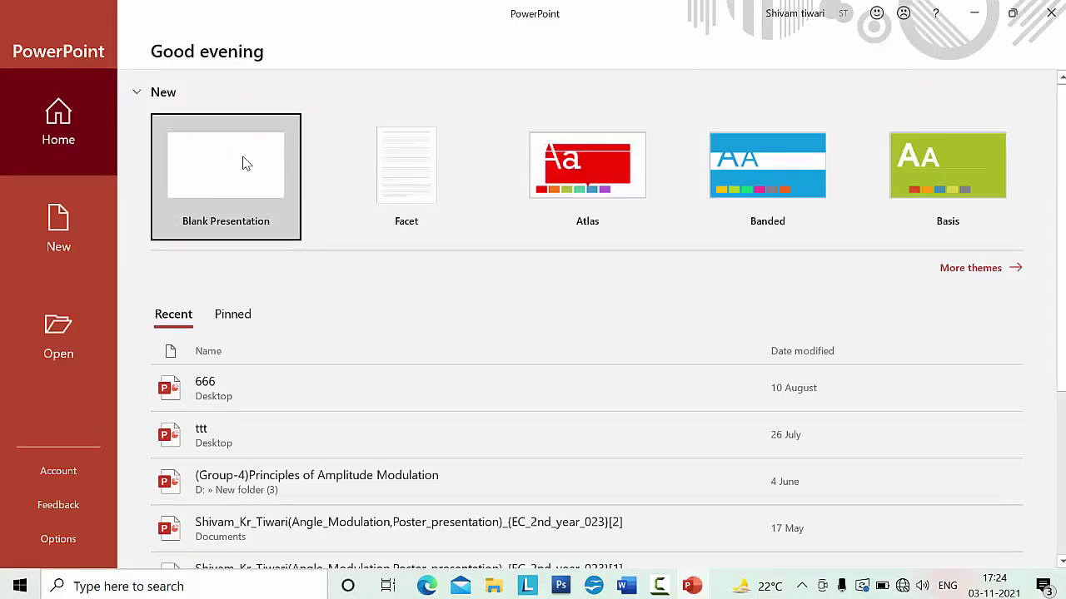
- Create a blank presentation, Save As Presentation1 on the Desktop, and minimize PowerPoint
{"action": "left_click", "coordinate": [245, 163]}
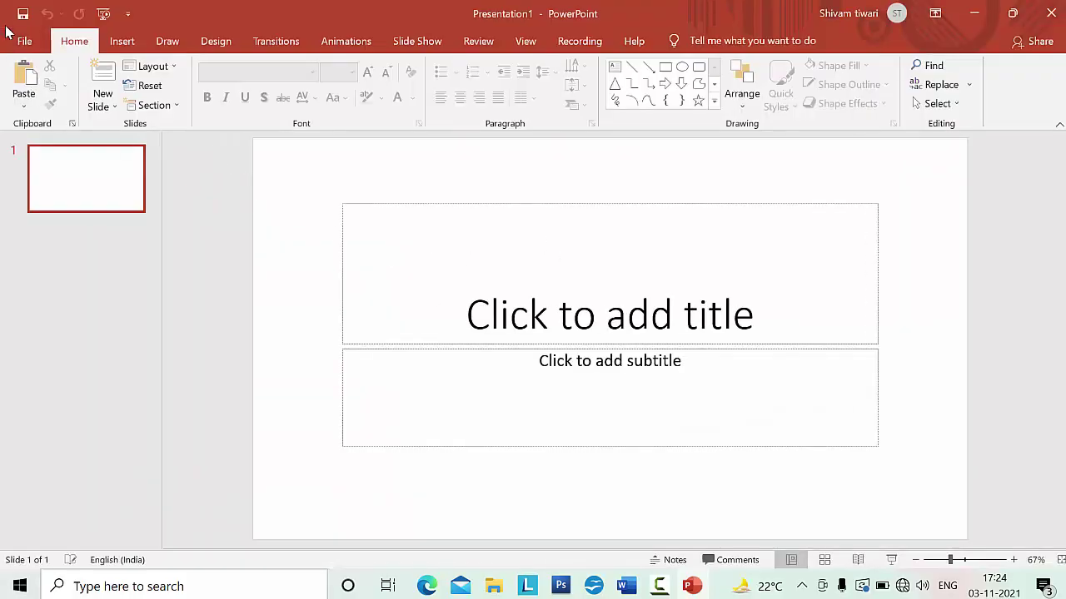
{"action": "left_click", "coordinate": [23, 41]}
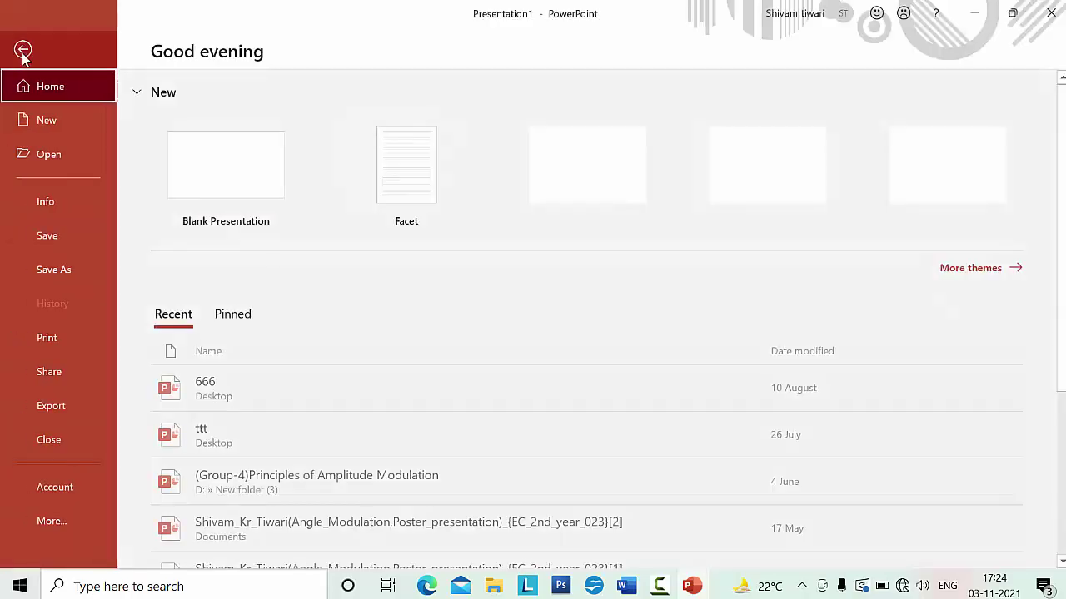
{"action": "left_click", "coordinate": [59, 266]}
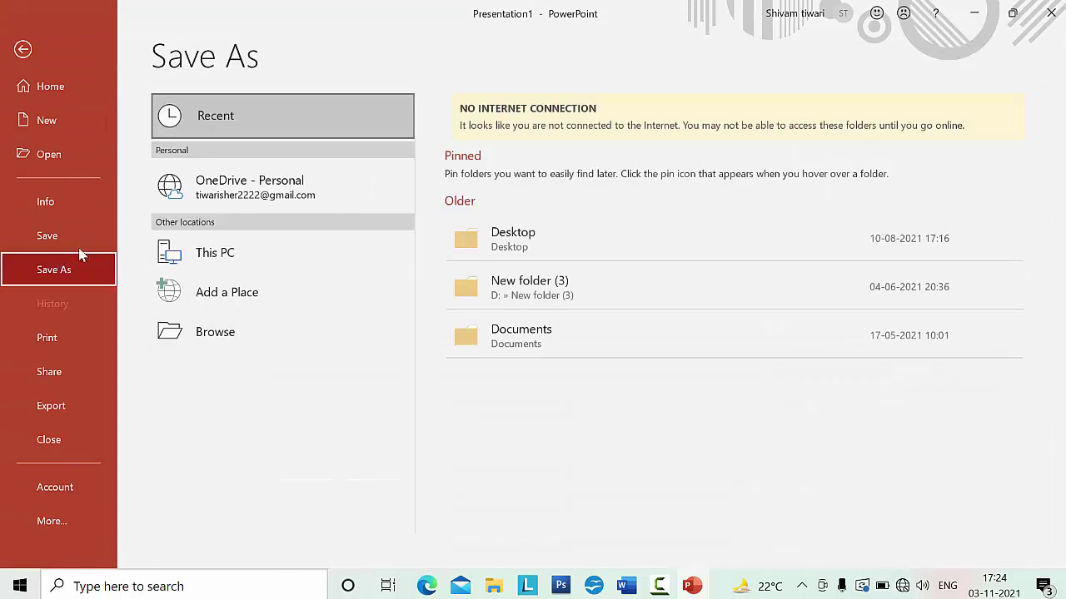
{"action": "left_click", "coordinate": [511, 261]}
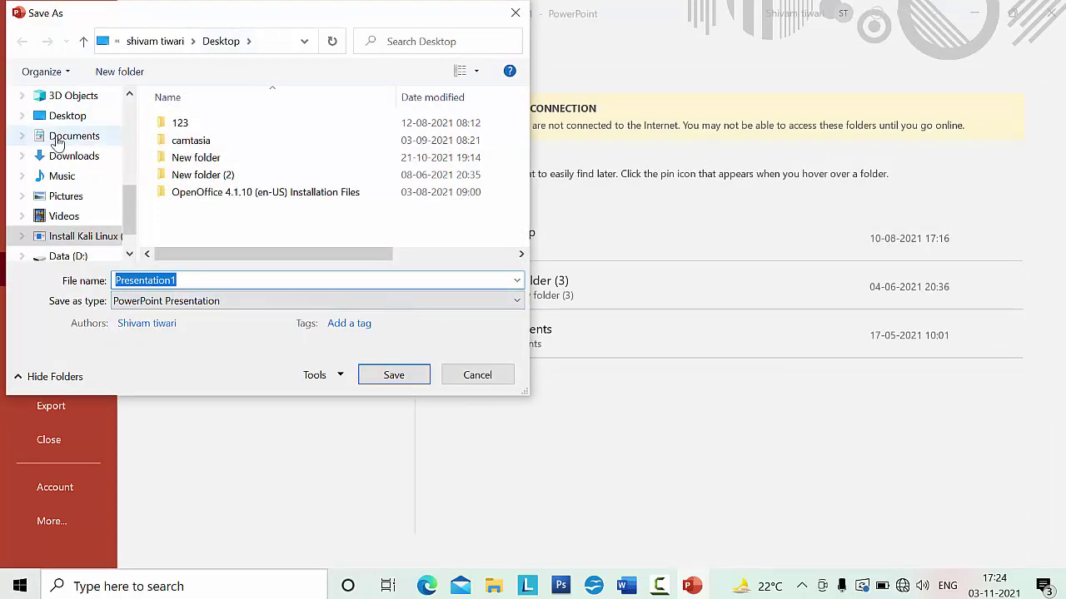
{"action": "left_click", "coordinate": [79, 115]}
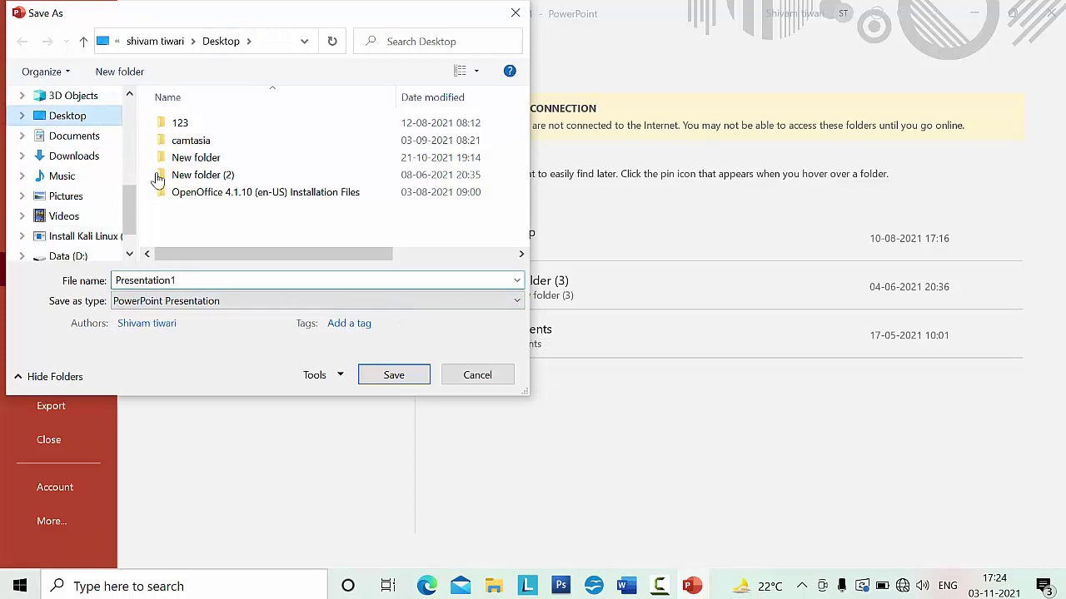
{"action": "left_click", "coordinate": [393, 374]}
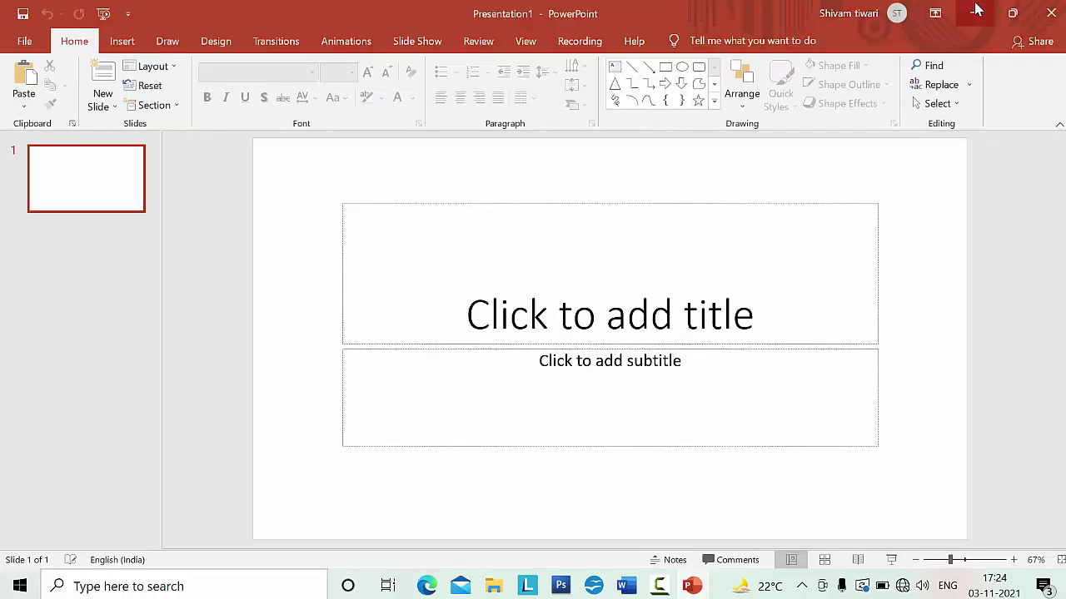
{"action": "left_click", "coordinate": [974, 12]}
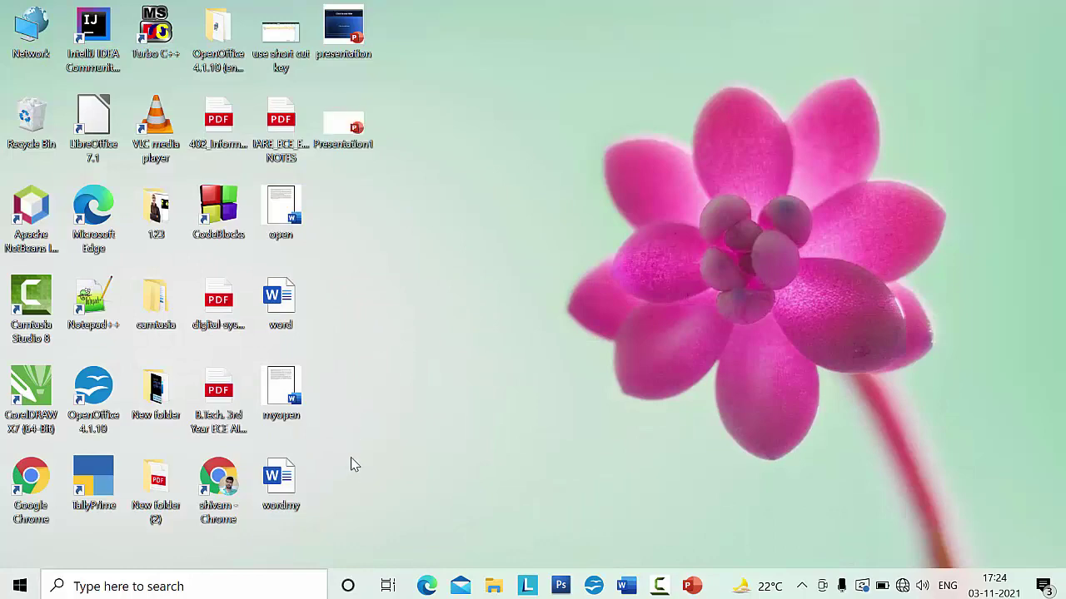
{"action": "right_click", "coordinate": [350, 119]}
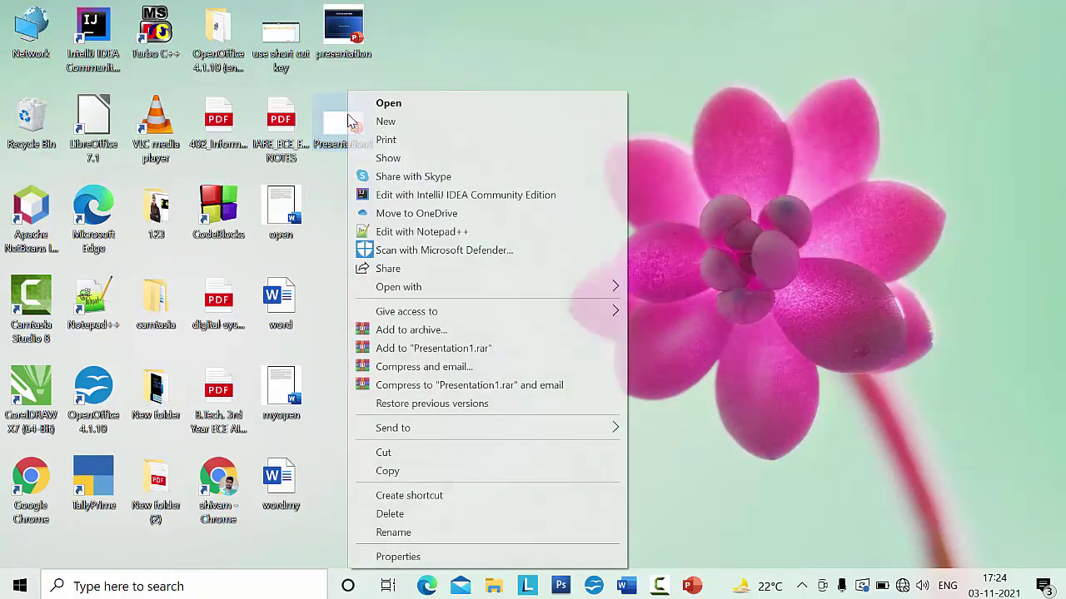
{"action": "left_click", "coordinate": [398, 557]}
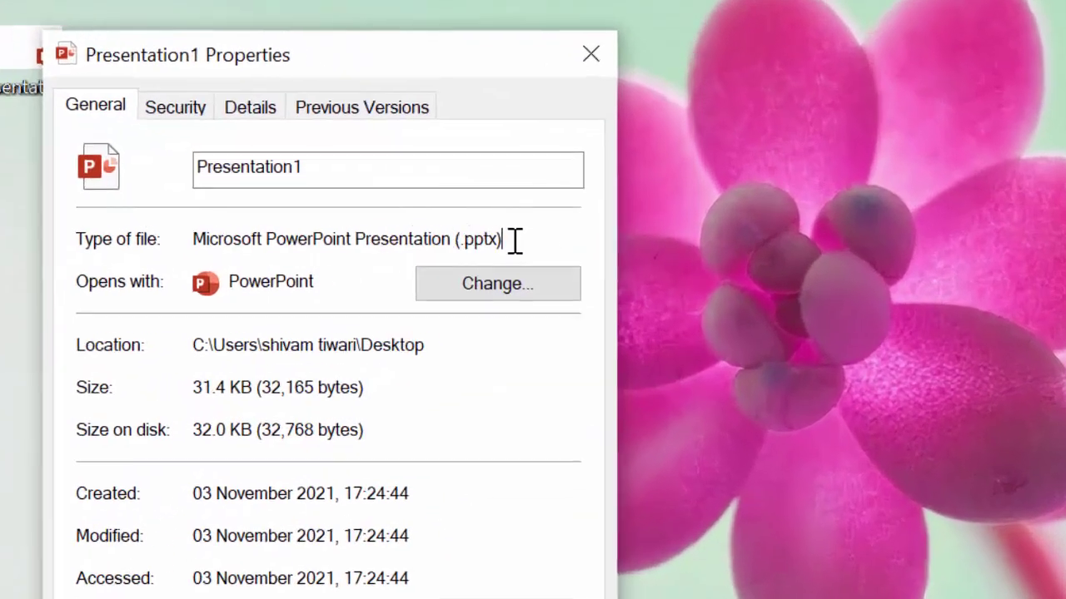
{"action": "double_click", "coordinate": [516, 241]}
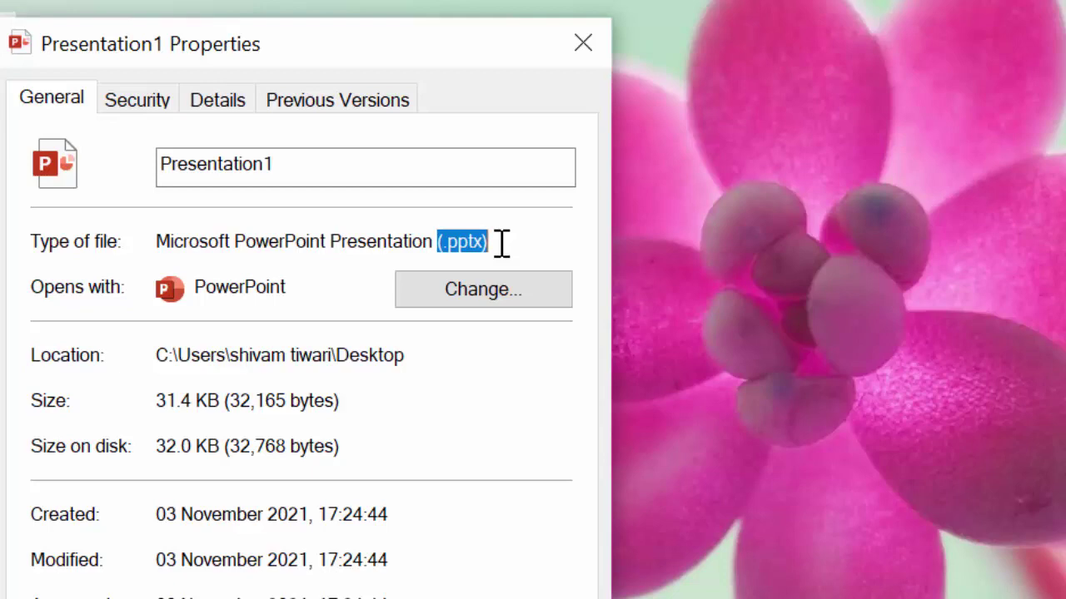
{"action": "left_click", "coordinate": [593, 59]}
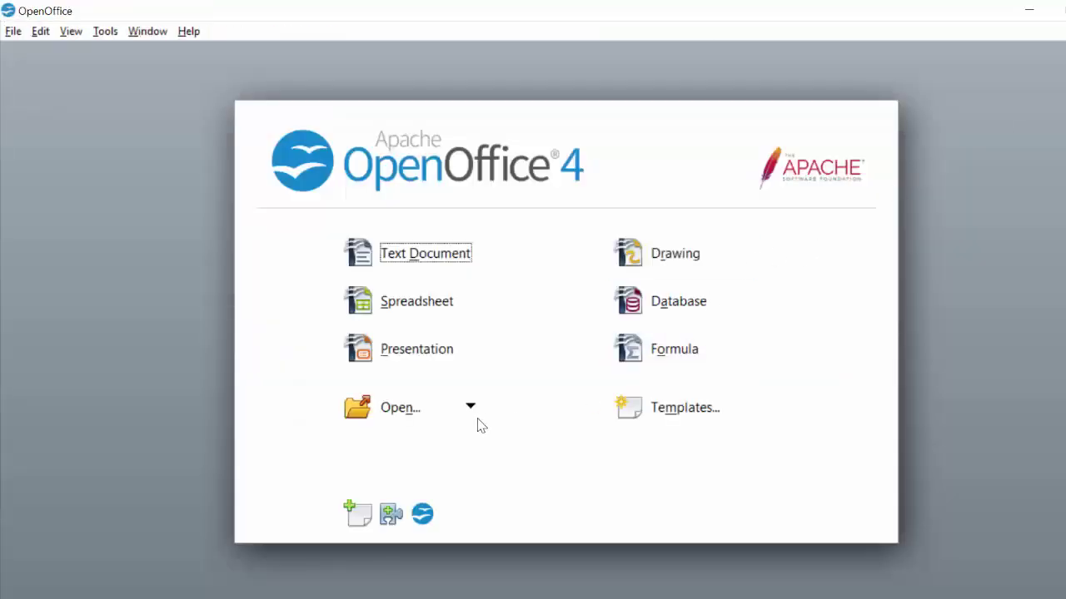
- Run the Database Wizard without registering the database and save it as New Database11
{"action": "left_click", "coordinate": [676, 298]}
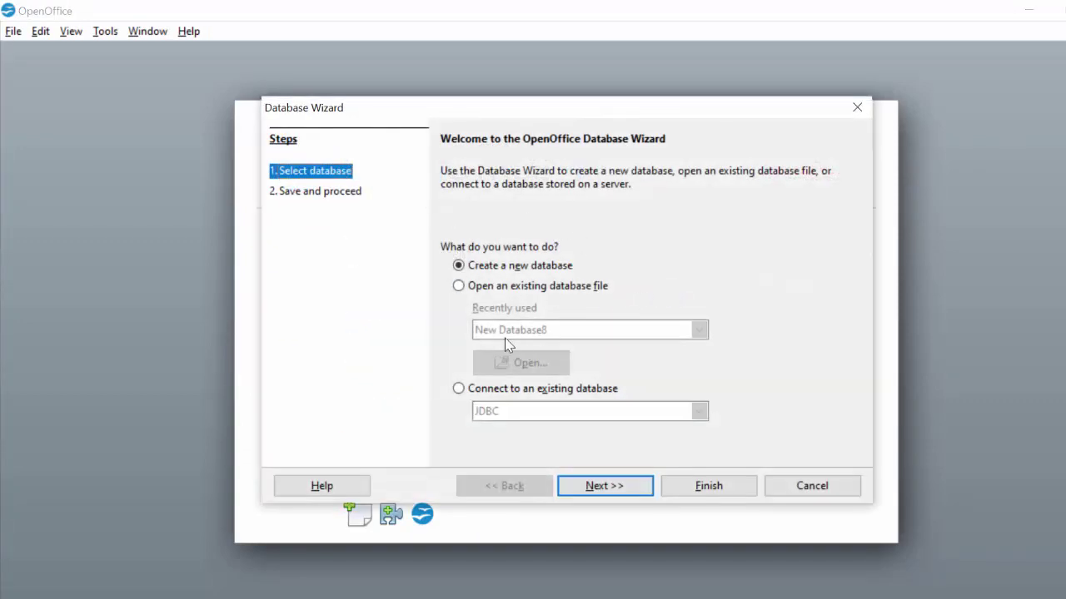
{"action": "left_click", "coordinate": [622, 487]}
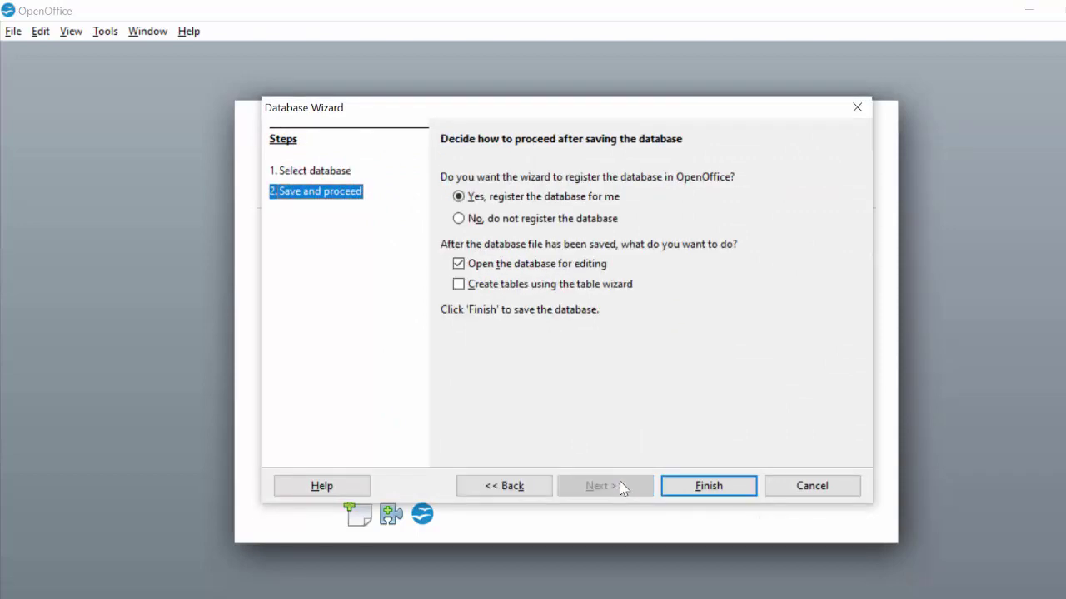
{"action": "left_click", "coordinate": [458, 218]}
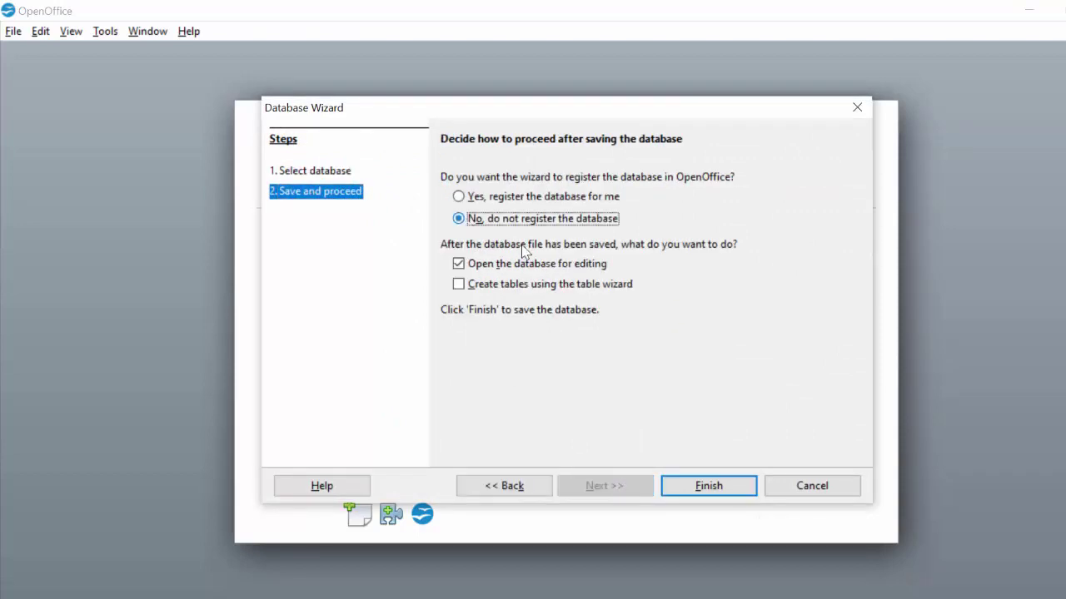
{"action": "left_click", "coordinate": [699, 490]}
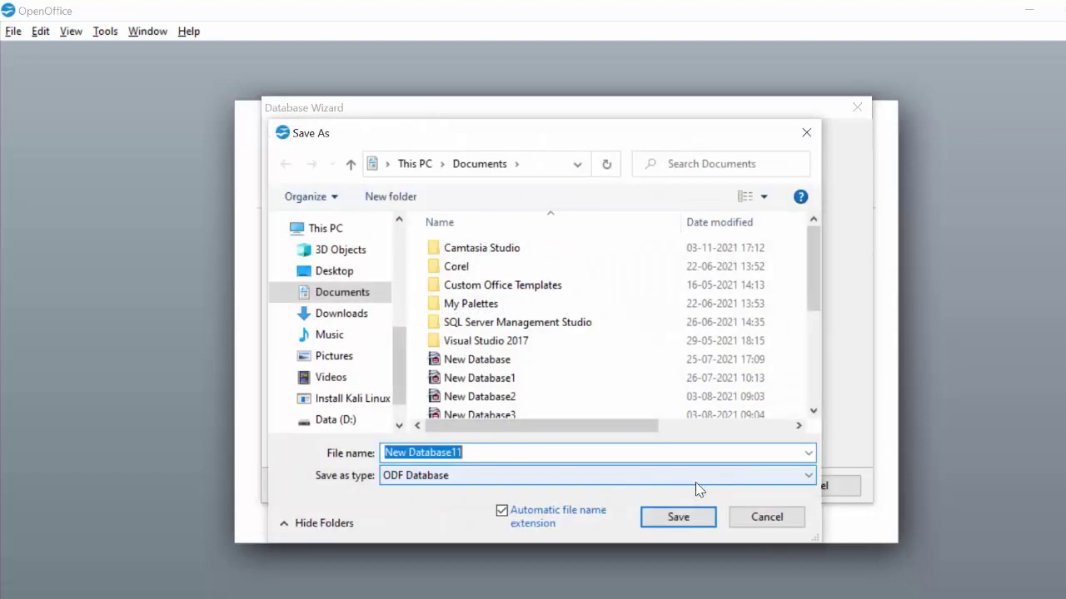
{"action": "left_click", "coordinate": [676, 517]}
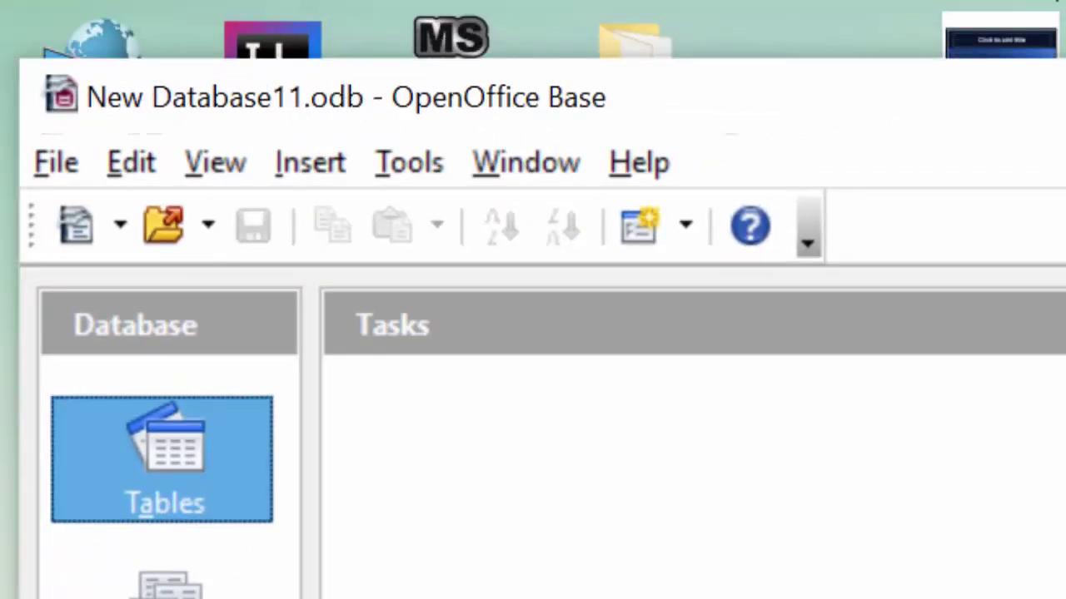
- Close the New Database11 window and refresh the desktop from its right-click menu
{"action": "key", "text": "alt+F4"}
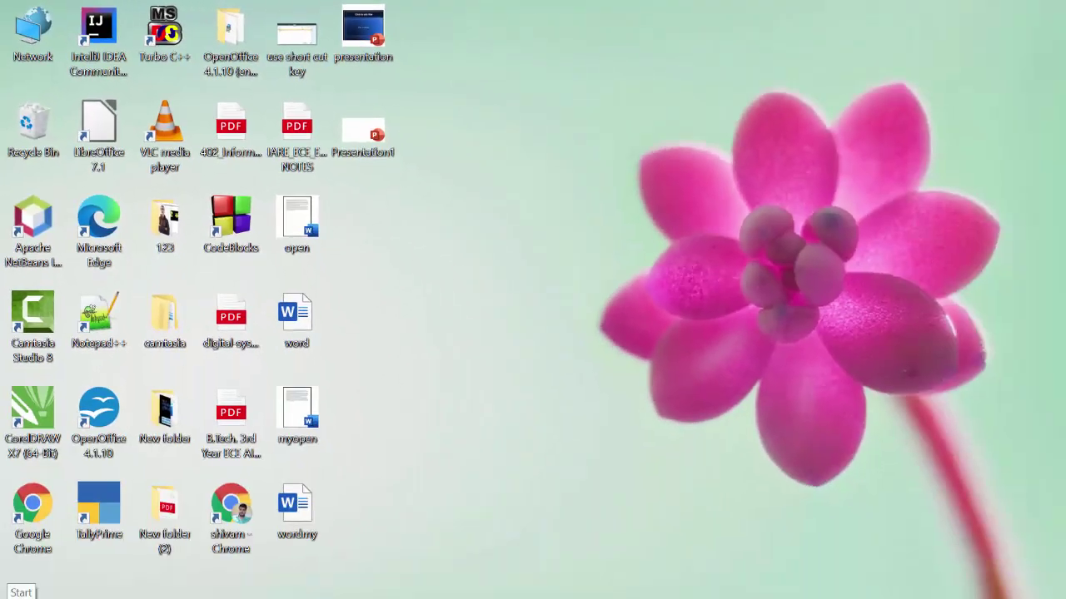
{"action": "left_click", "coordinate": [10, 596]}
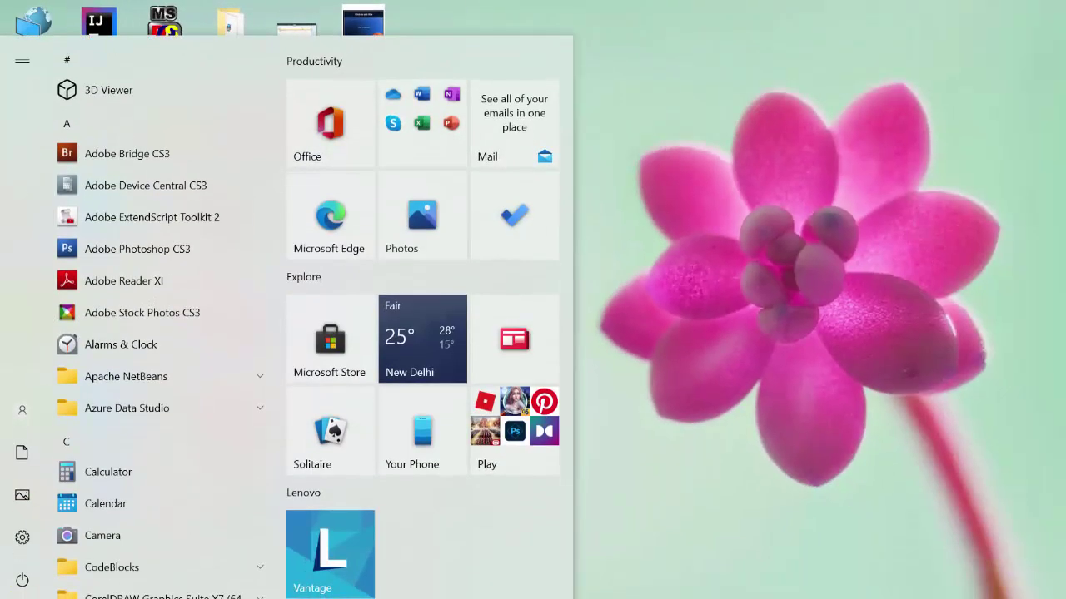
{"action": "left_click", "coordinate": [698, 81]}
{"action": "right_click", "coordinate": [698, 81]}
{"action": "left_click", "coordinate": [739, 133]}
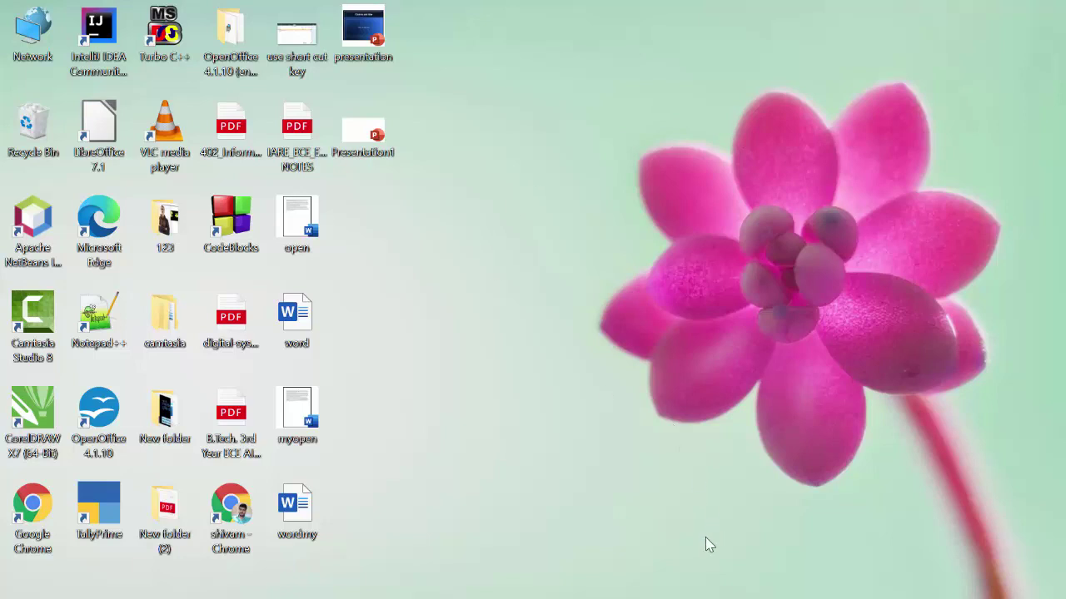
{"action": "key", "text": "F10"}
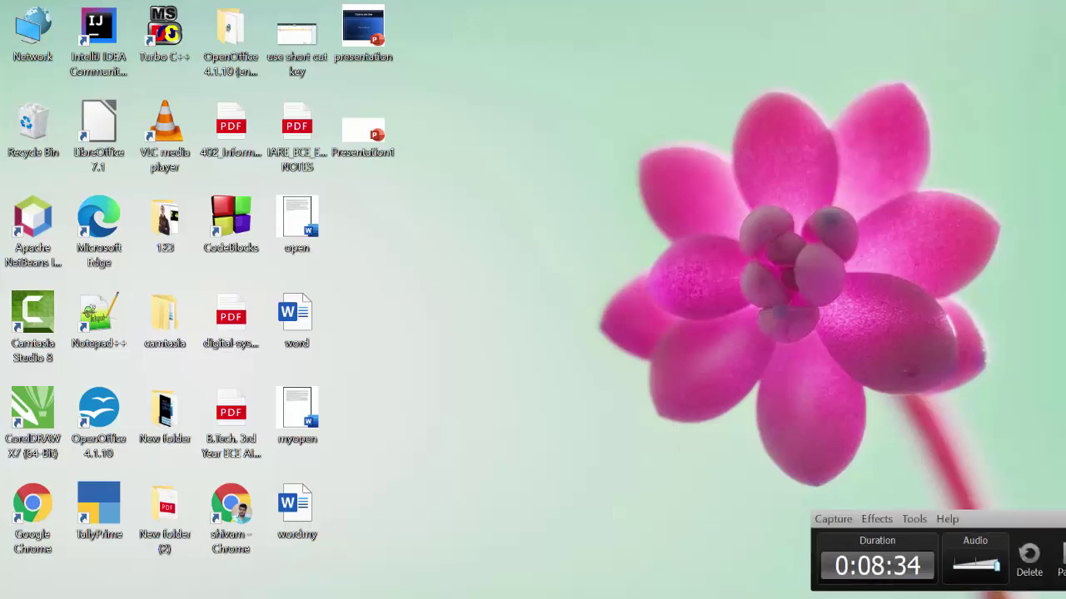